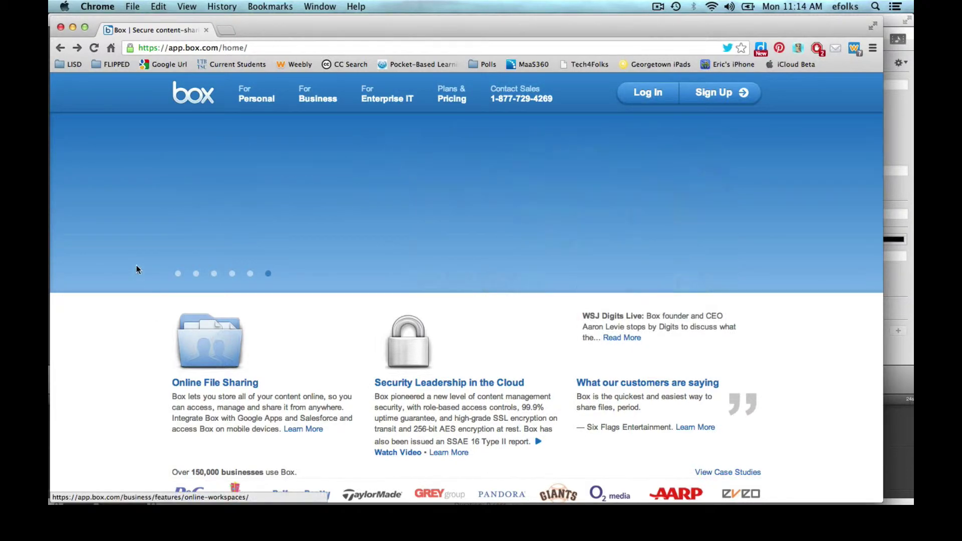
# Return the Box homepage carousel to its first slide, 'Simple, Secure Sharing from Anywhere'
pyautogui.click(179, 274)
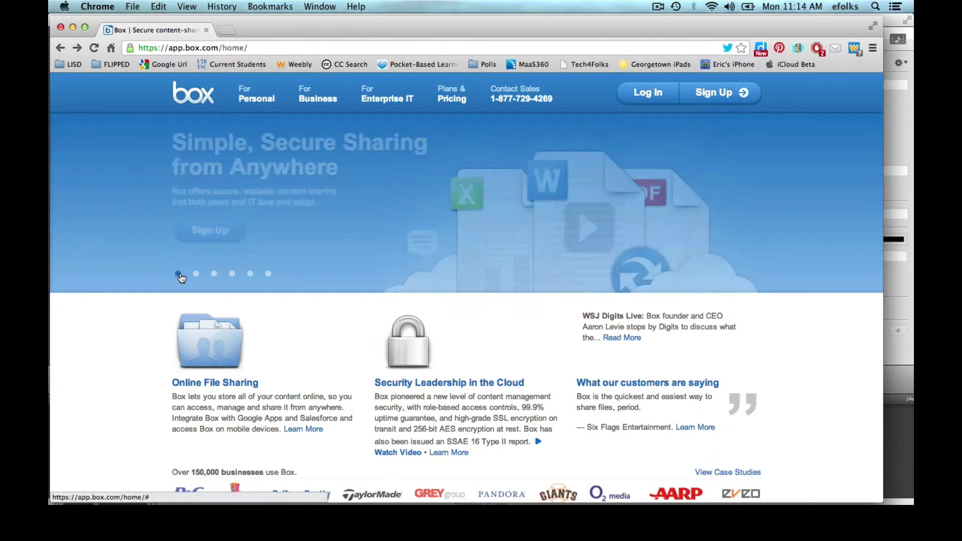
# Look over the Select a Plan pricing, then switch to Firefox's All Files and Folders list
pyautogui.click(215, 236)
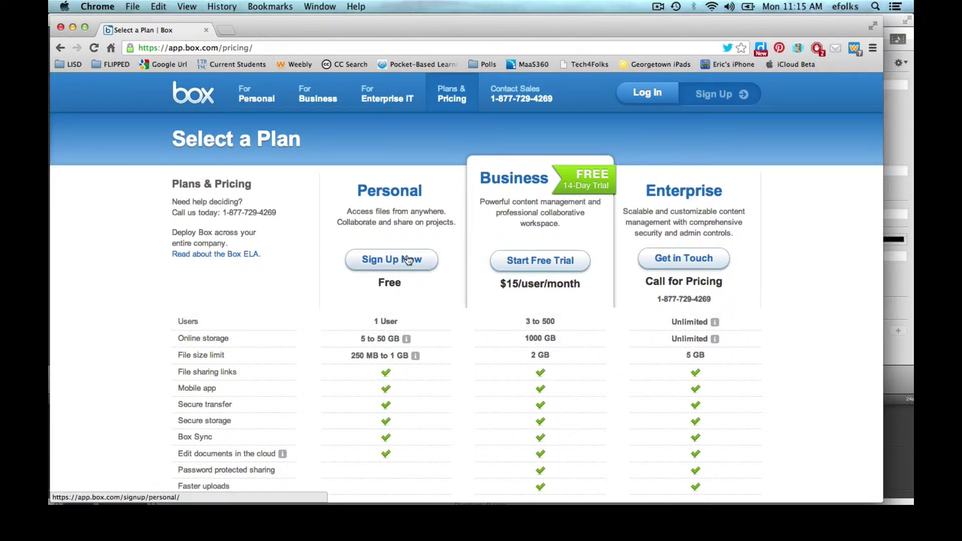
pyautogui.moveTo(407, 341)
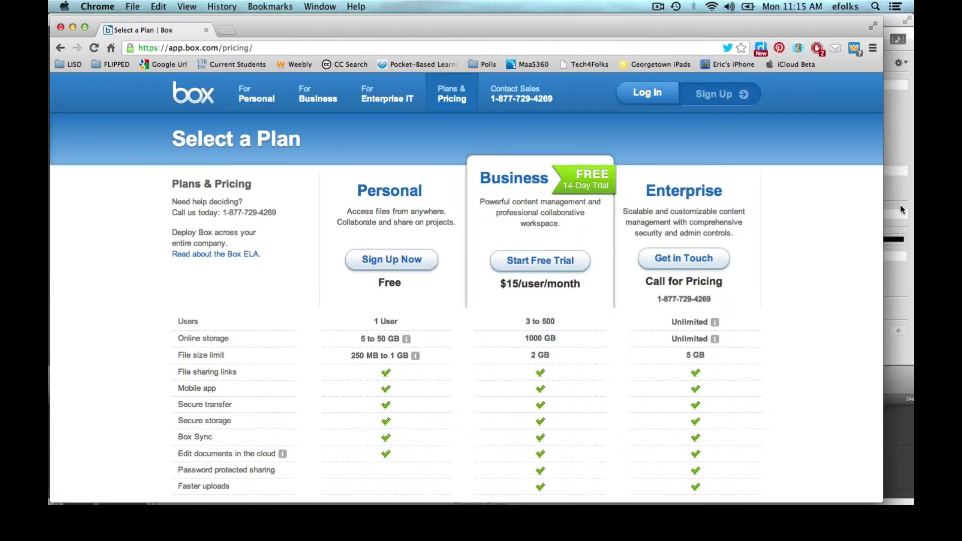
pyautogui.click(375, 483)
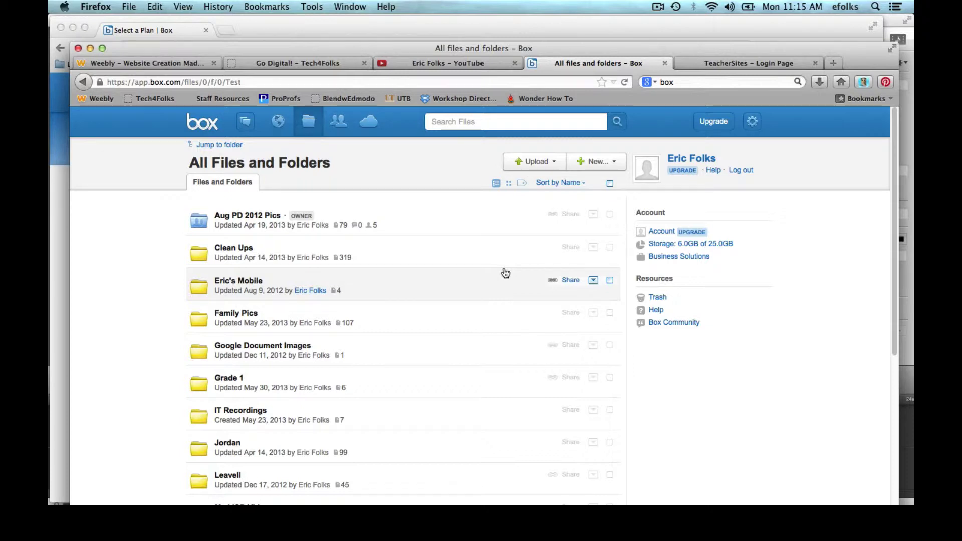
# Create a new folder named _TEST and keep it private for now
pyautogui.click(605, 168)
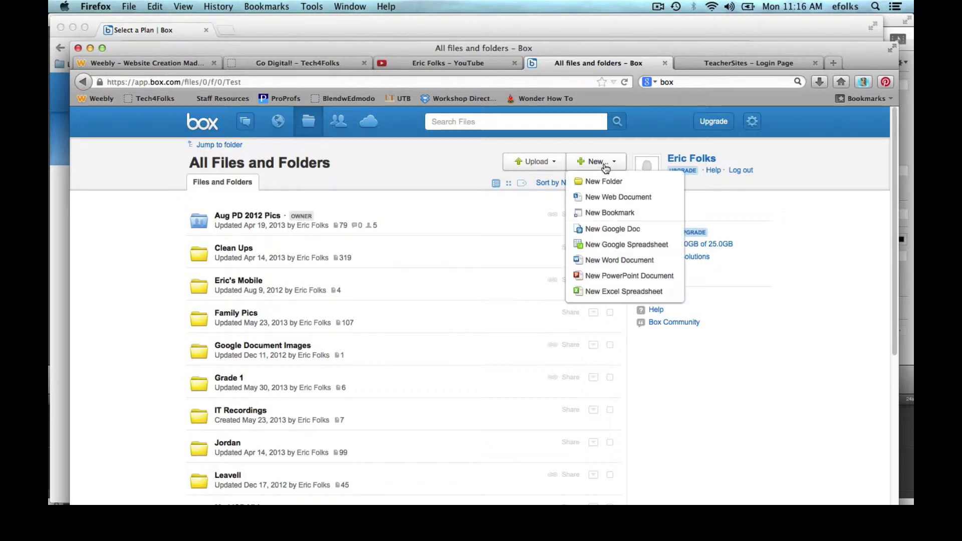
pyautogui.click(607, 182)
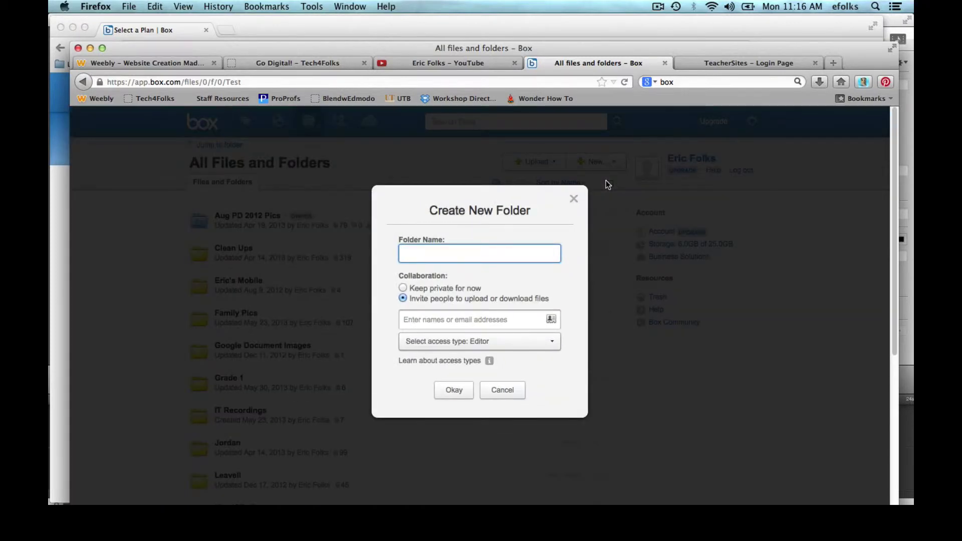
pyautogui.write('_TEST')
pyautogui.click(404, 288)
pyautogui.click(454, 332)
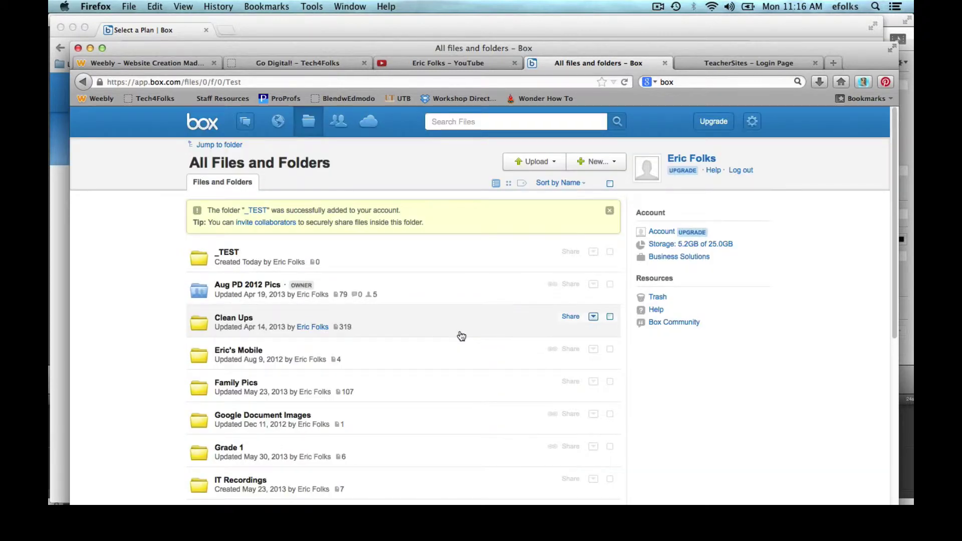
# Upload _Cover TOC TEKS.pdf and 20 Free Apps Descrip and Notes.doc from the Desktop into _TEST
pyautogui.click(227, 254)
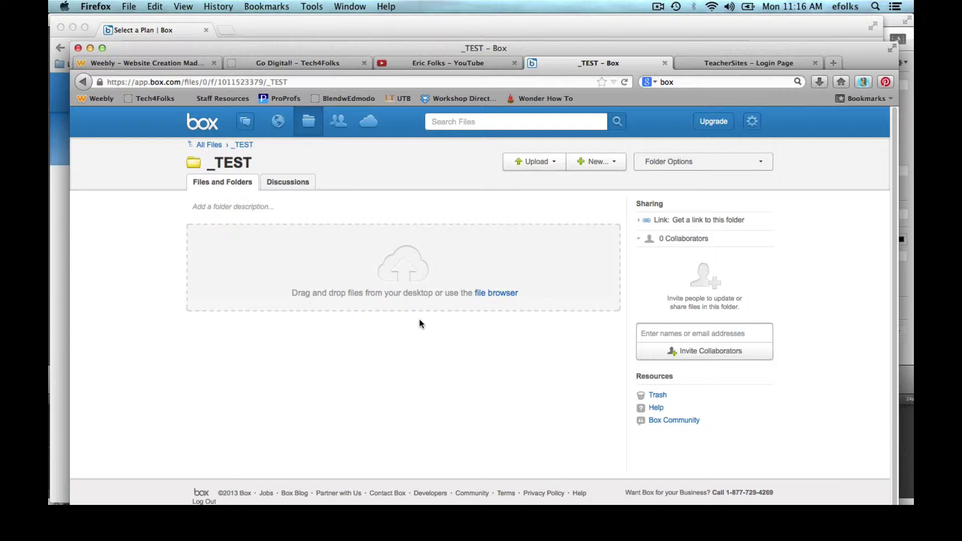
pyautogui.click(536, 162)
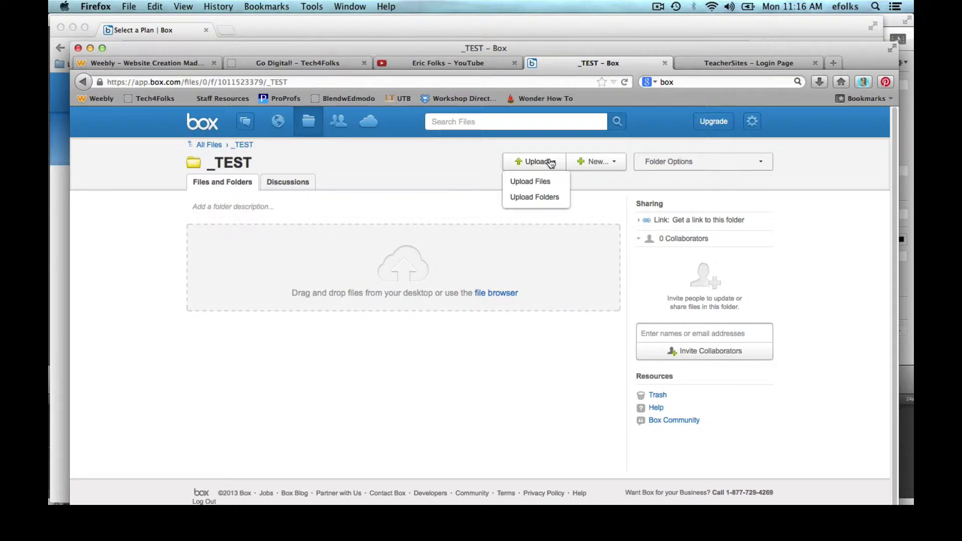
pyautogui.click(537, 188)
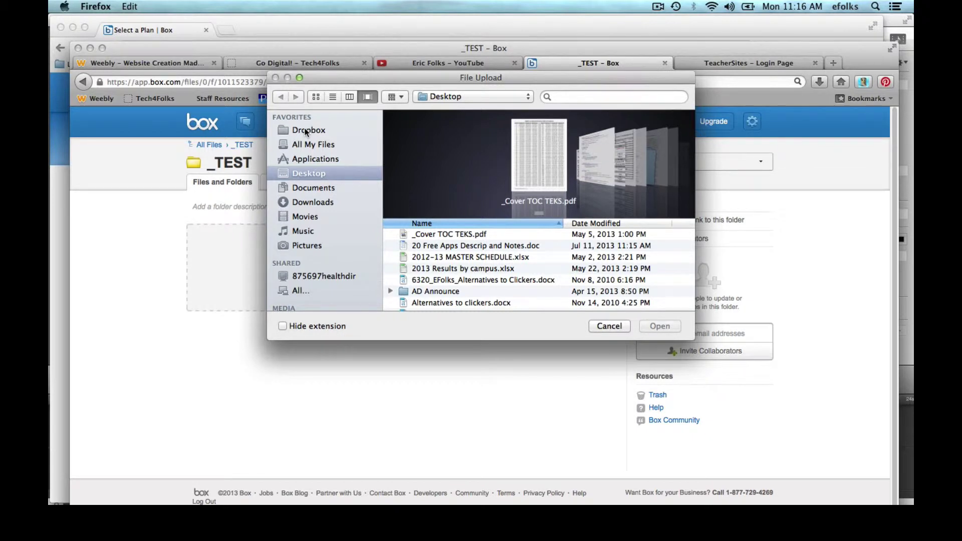
pyautogui.click(448, 235)
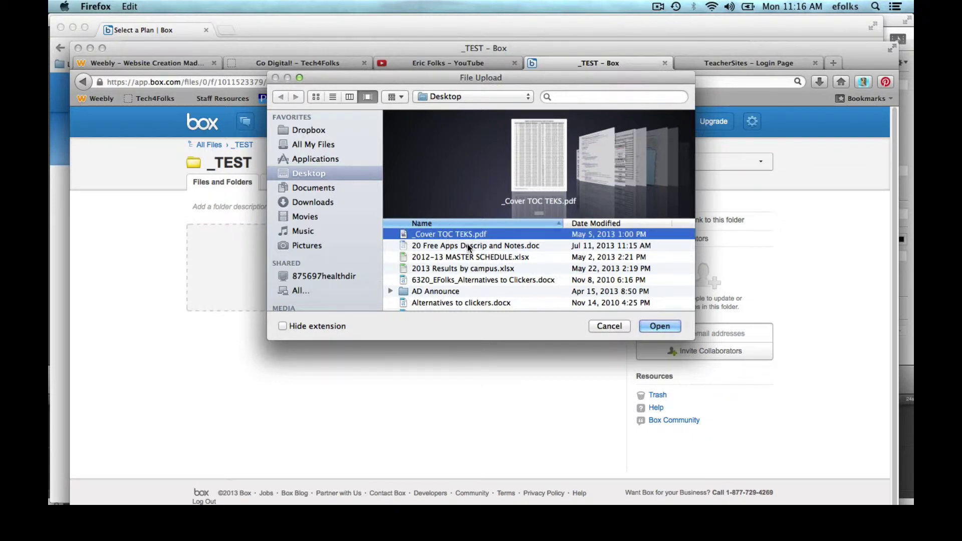
pyautogui.keyDown('shift'); pyautogui.click(468, 246); pyautogui.keyUp('shift')
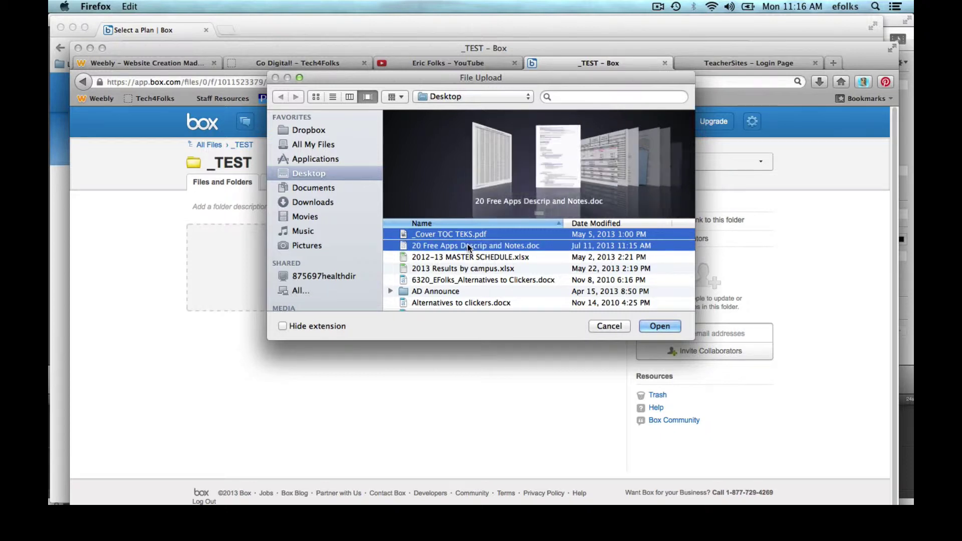
pyautogui.click(660, 327)
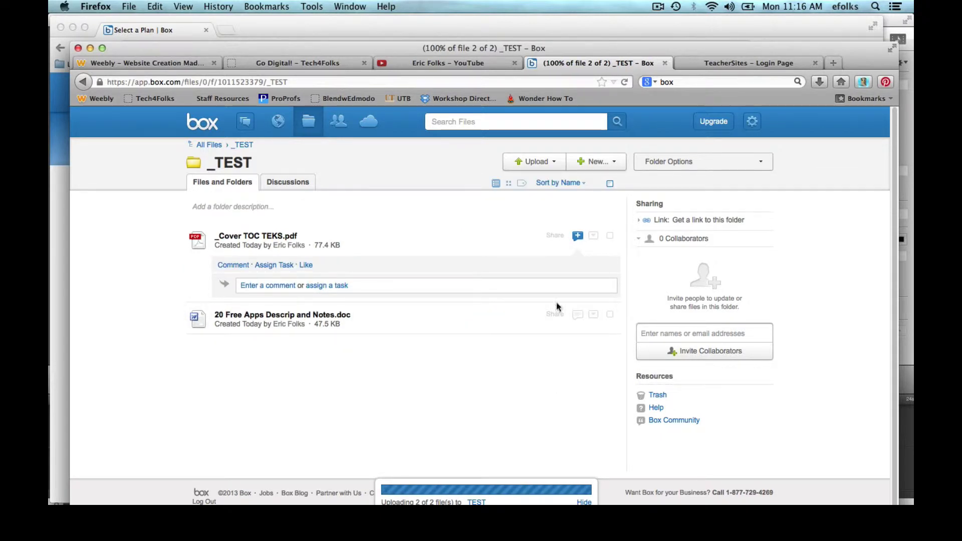
# Upload __FB.png, __P.png and __T.png from the Dropbox folder into _TEST
pyautogui.click(534, 161)
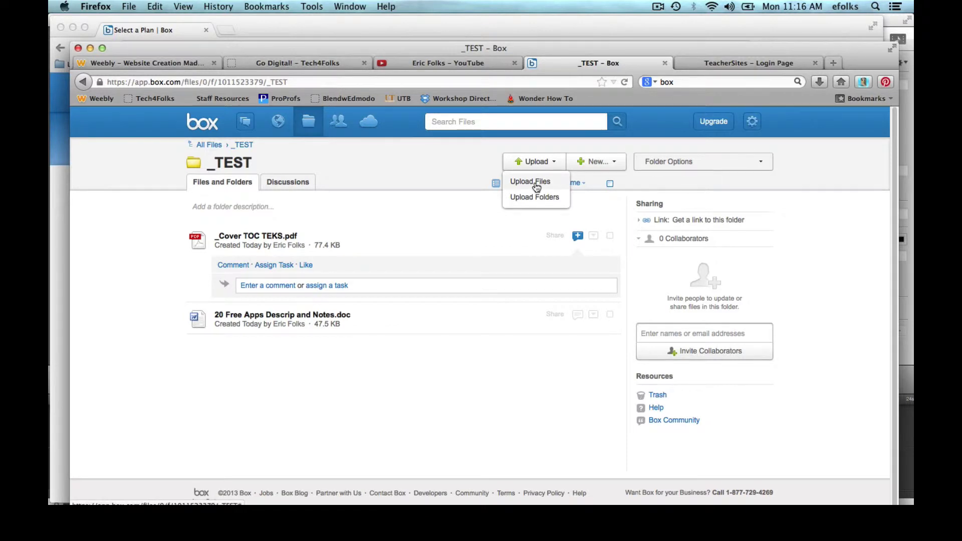
pyautogui.click(535, 184)
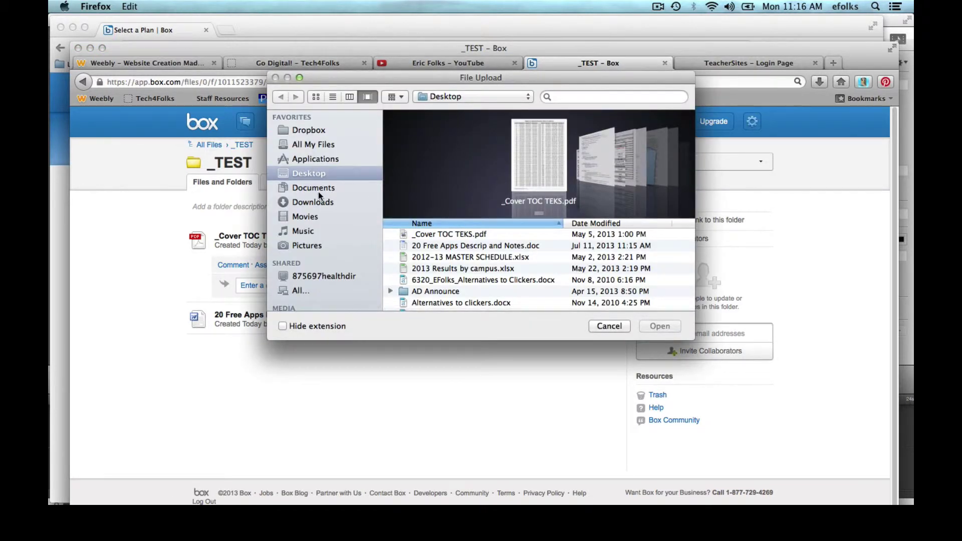
pyautogui.click(309, 132)
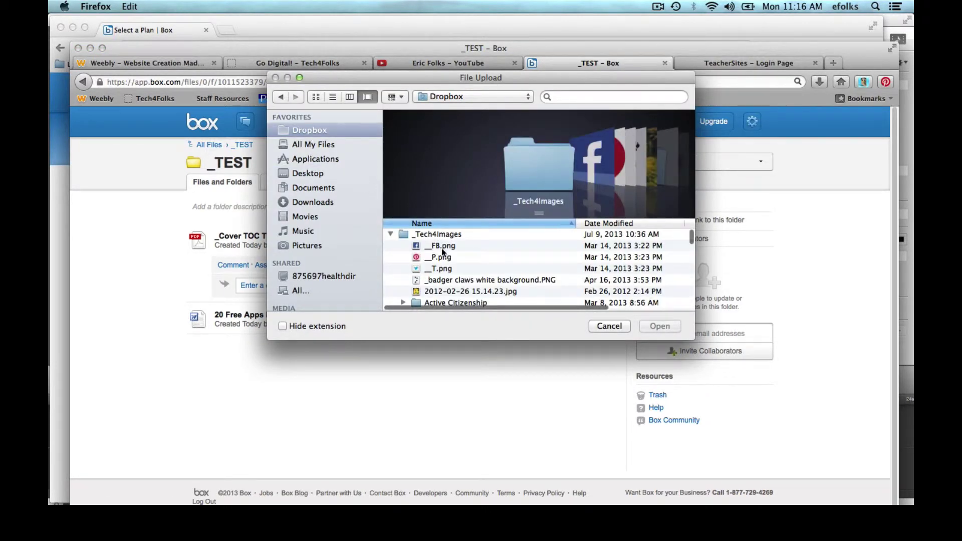
pyautogui.click(442, 246)
pyautogui.hotkey('shift', 'Down')
pyautogui.hotkey('shift', 'Down')
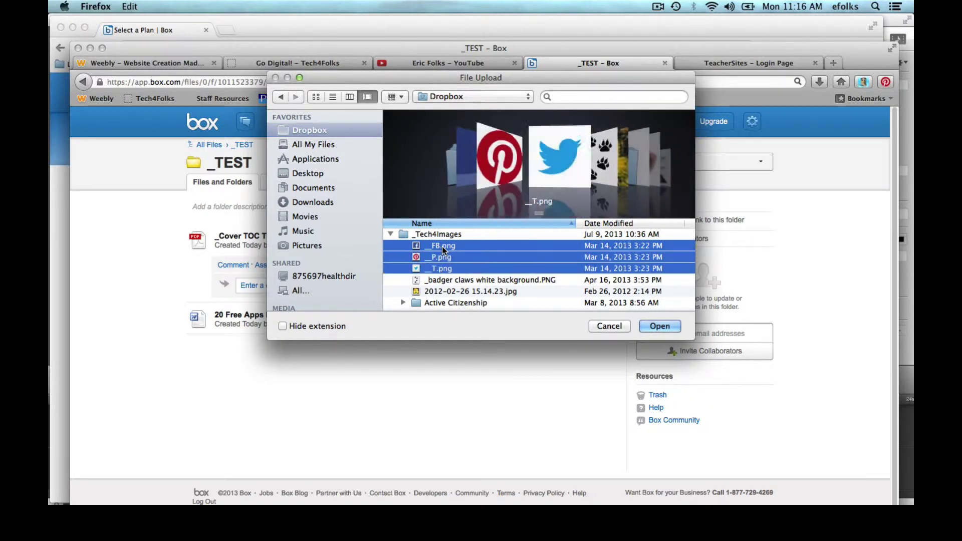
pyautogui.click(652, 326)
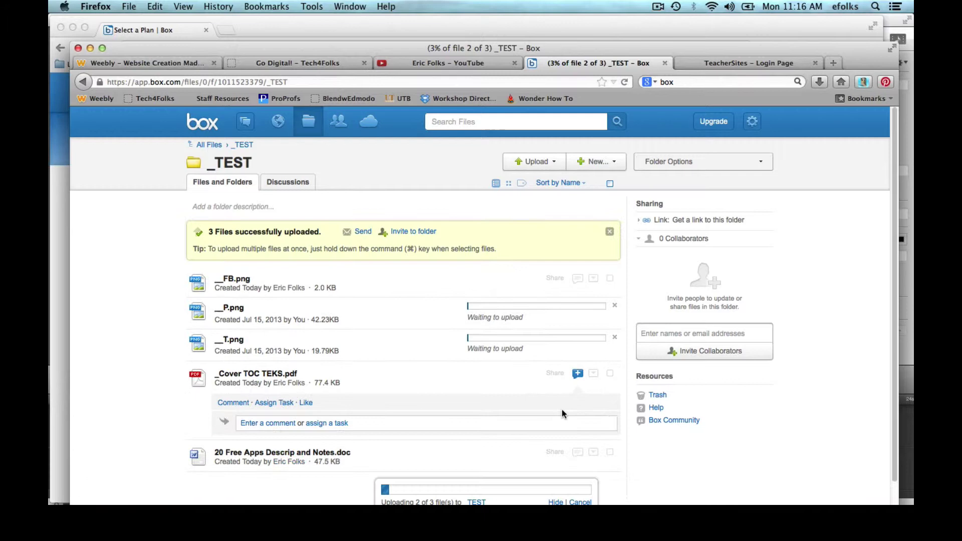
pyautogui.scroll(-3, 541, 432)
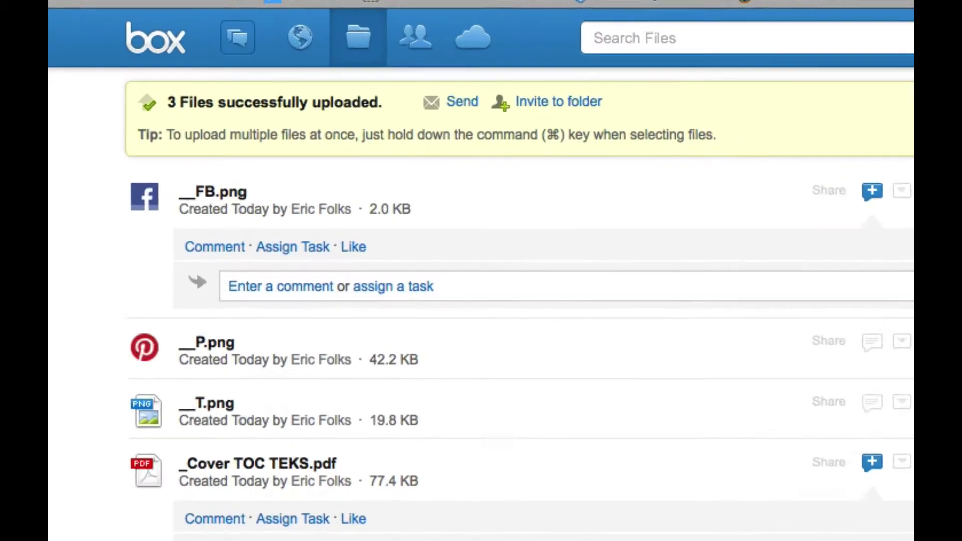
# Dismiss the '3 Files successfully uploaded' banner in the _TEST folder
pyautogui.moveTo(331, 283)
pyautogui.click(279, 262)
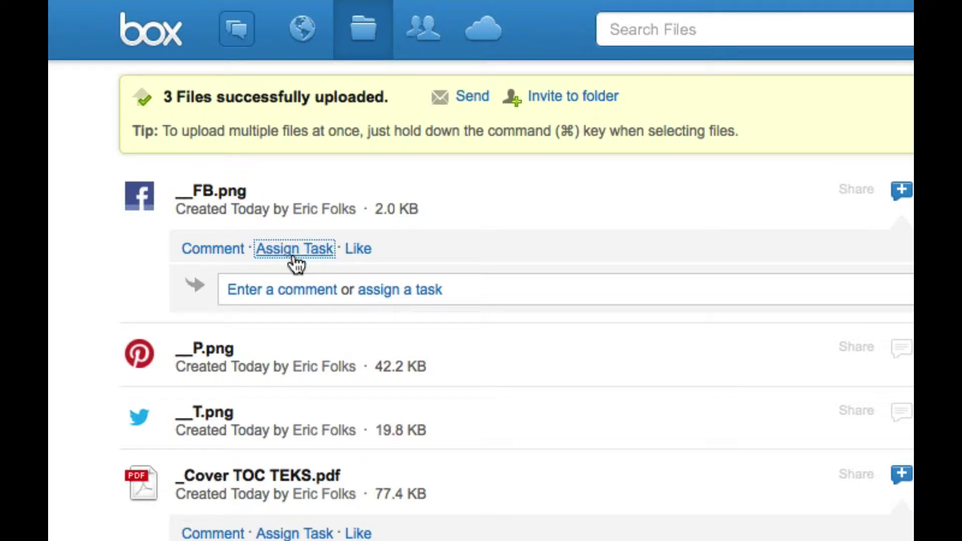
pyautogui.press('Tab')
pyautogui.scroll(1, 658, 299)
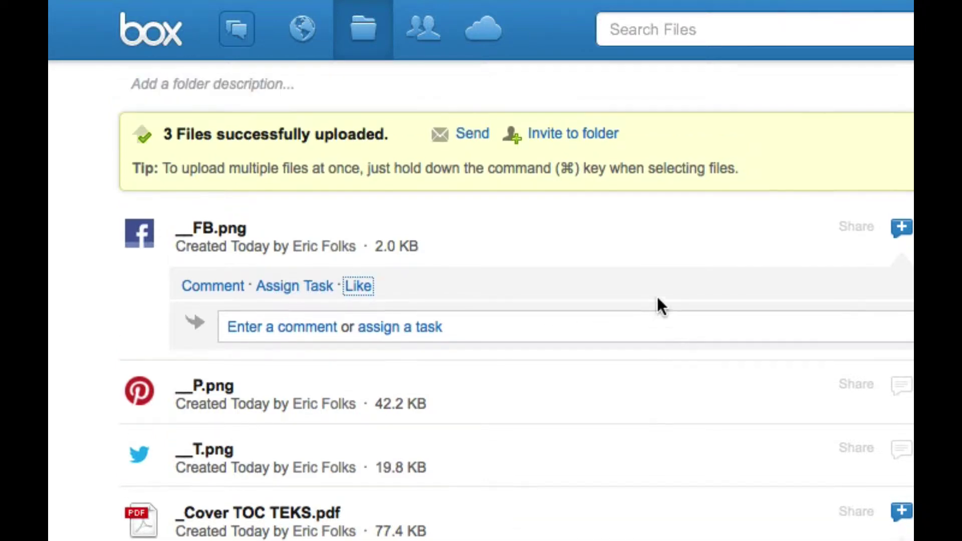
pyautogui.scroll(2, 658, 299)
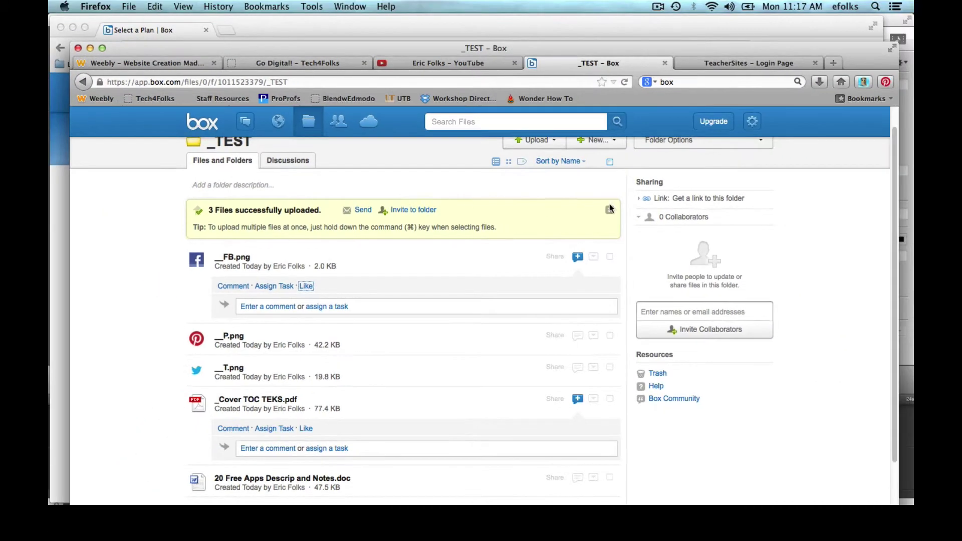
pyautogui.click(610, 213)
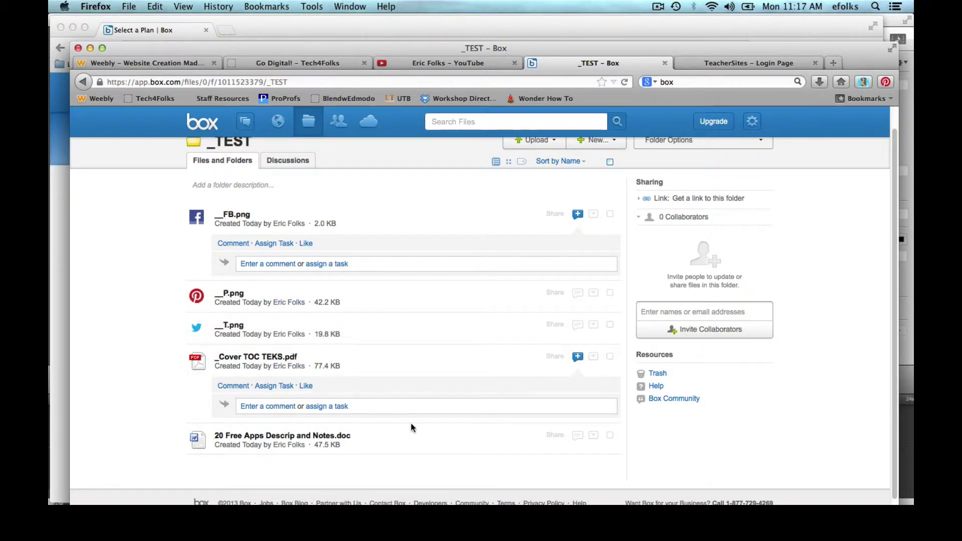
pyautogui.scroll(1, 429, 299)
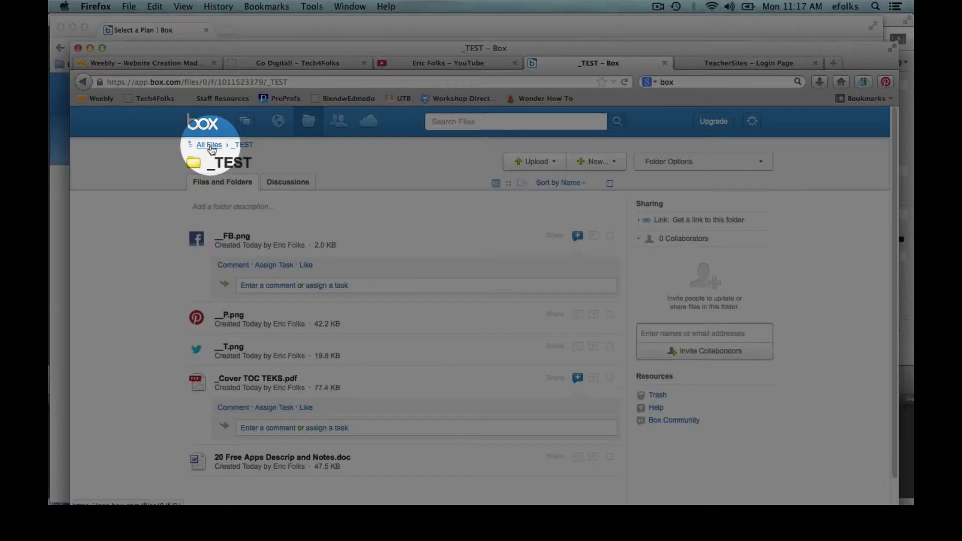
# From All Files and Folders, open _TEST's action menu to reach Share > Embed Folder in Your Site
pyautogui.click(210, 147)
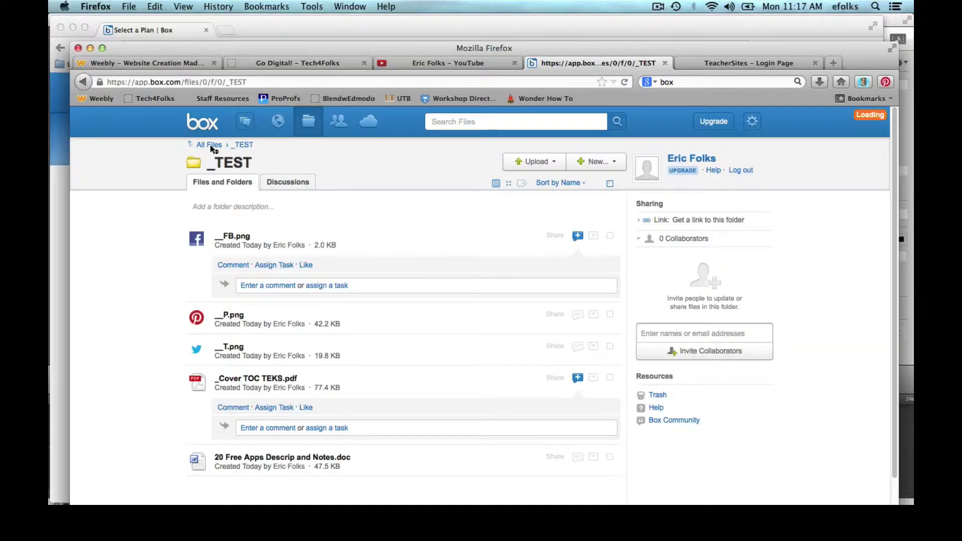
pyautogui.scroll(-5, 419, 335)
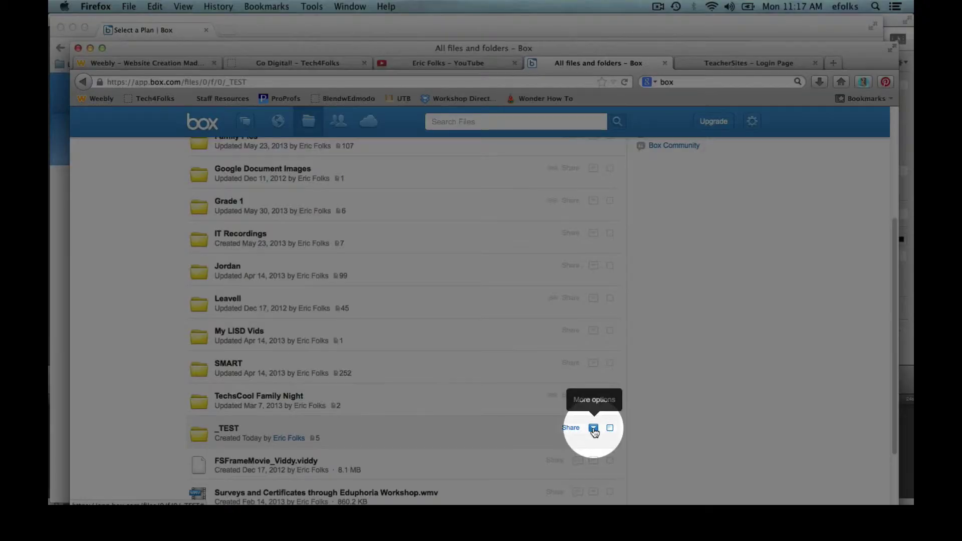
pyautogui.click(593, 429)
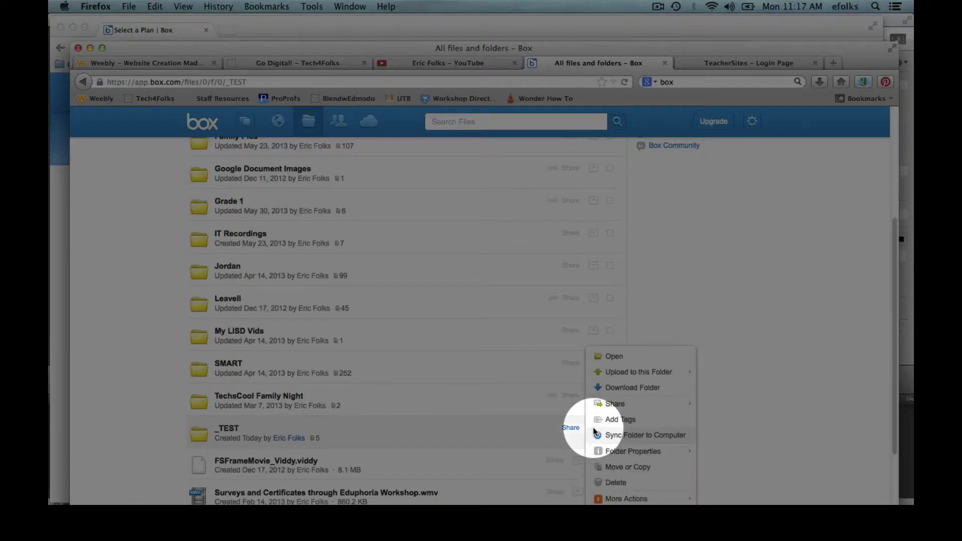
pyautogui.scroll(-1, 636, 466)
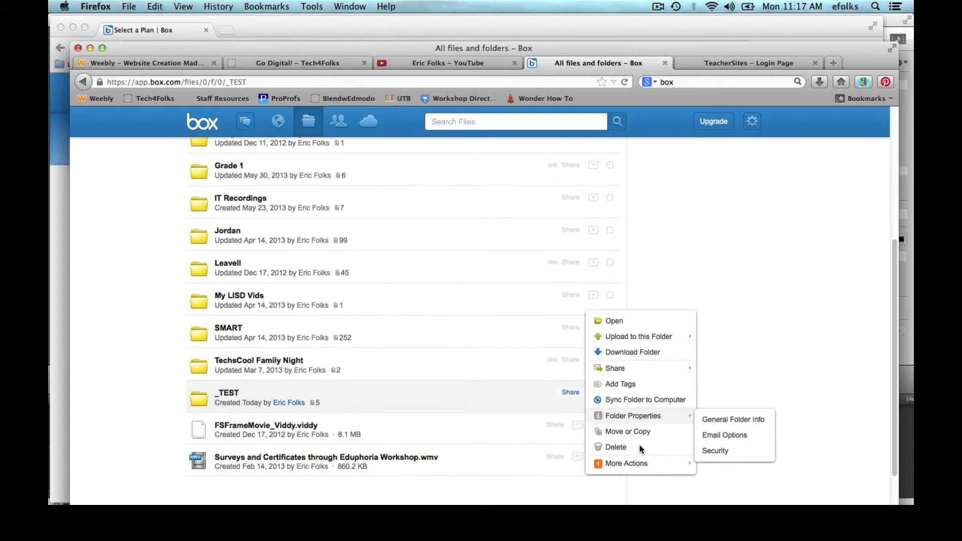
pyautogui.moveTo(657, 461)
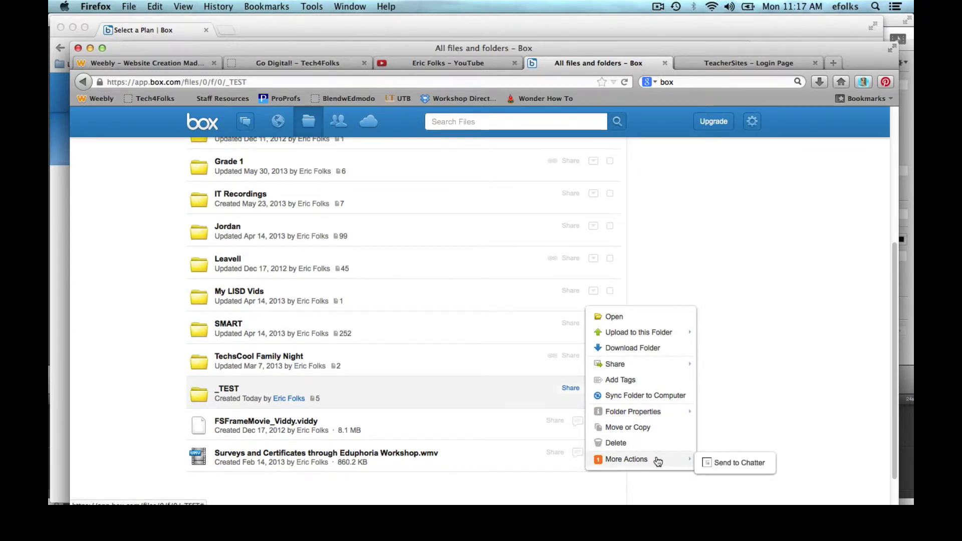
pyautogui.moveTo(658, 416)
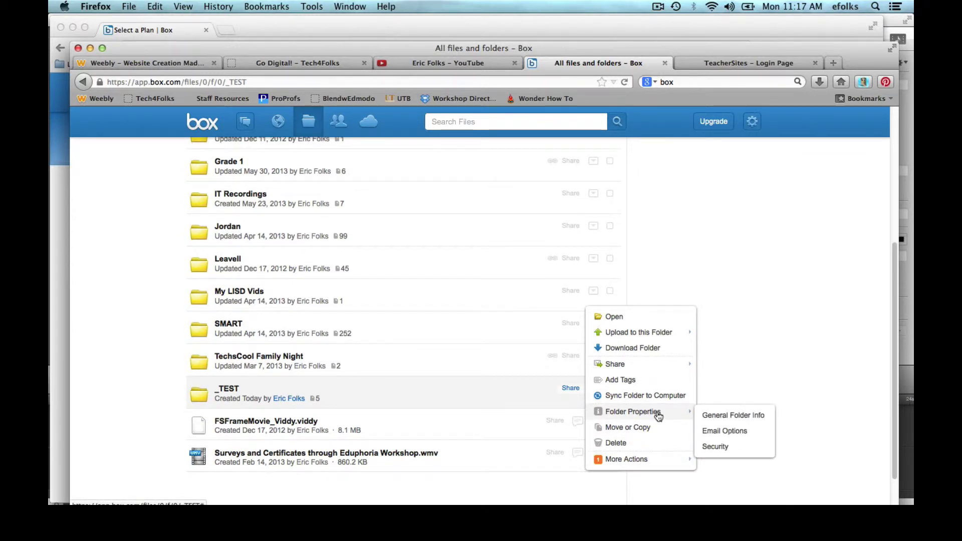
pyautogui.moveTo(658, 366)
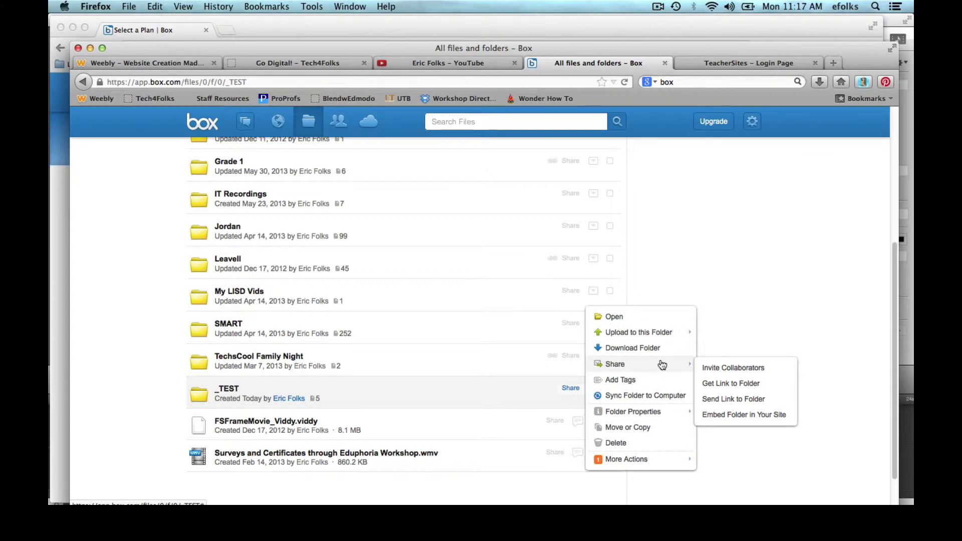
# Set the _TEST embed size to Large (800 × 550), copy the embed code, then close
pyautogui.click(775, 417)
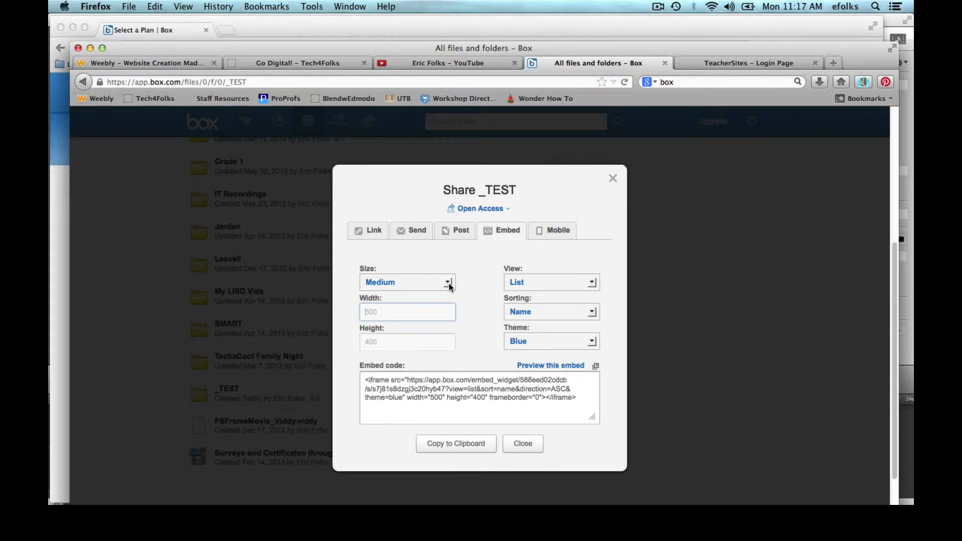
pyautogui.click(449, 284)
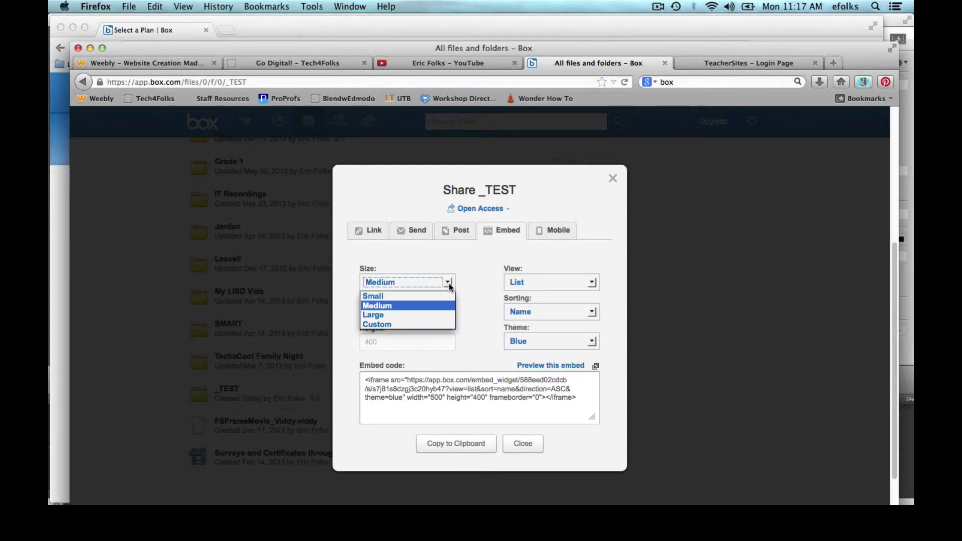
pyautogui.click(421, 315)
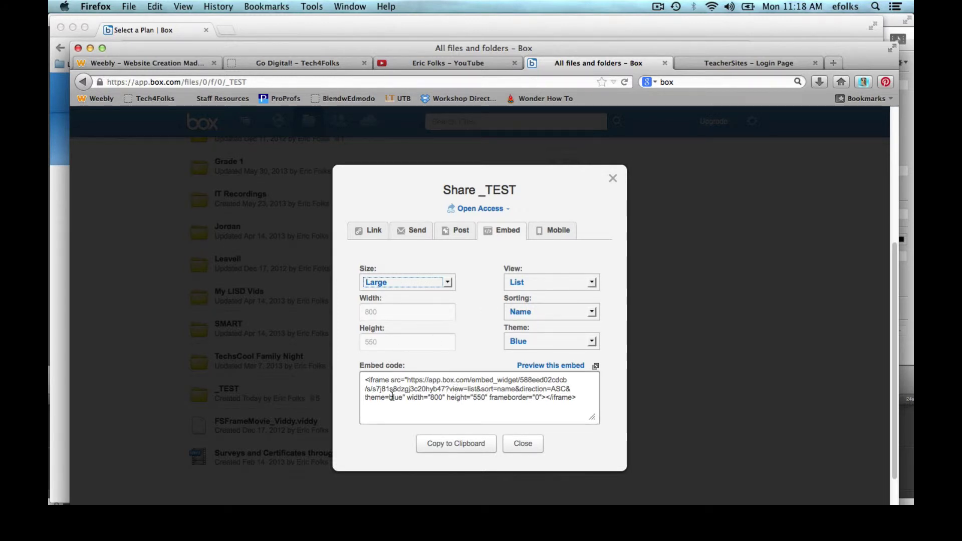
pyautogui.click(454, 398)
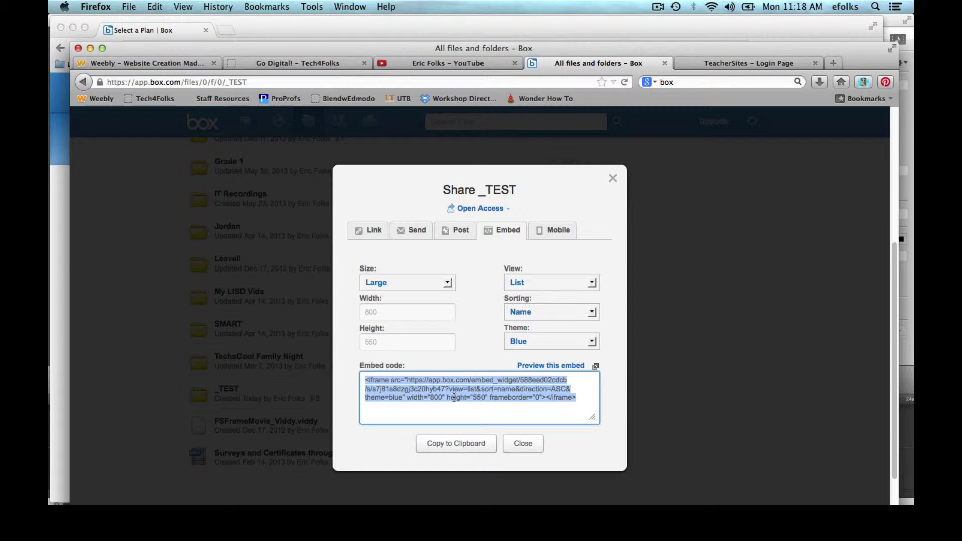
pyautogui.click(467, 445)
pyautogui.click(523, 446)
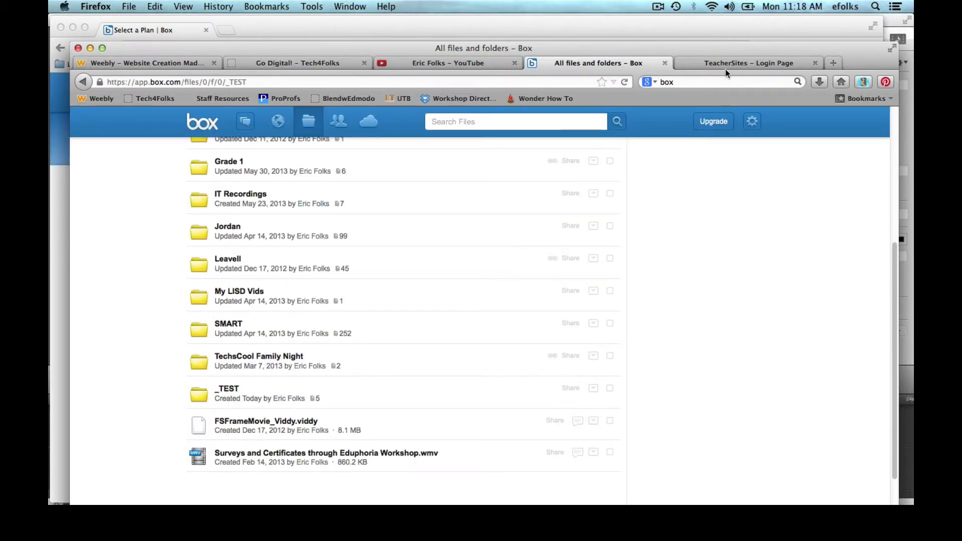
# Log in to TeacherSites and add a sub page titled 'BOX test' under Home
pyautogui.click(726, 64)
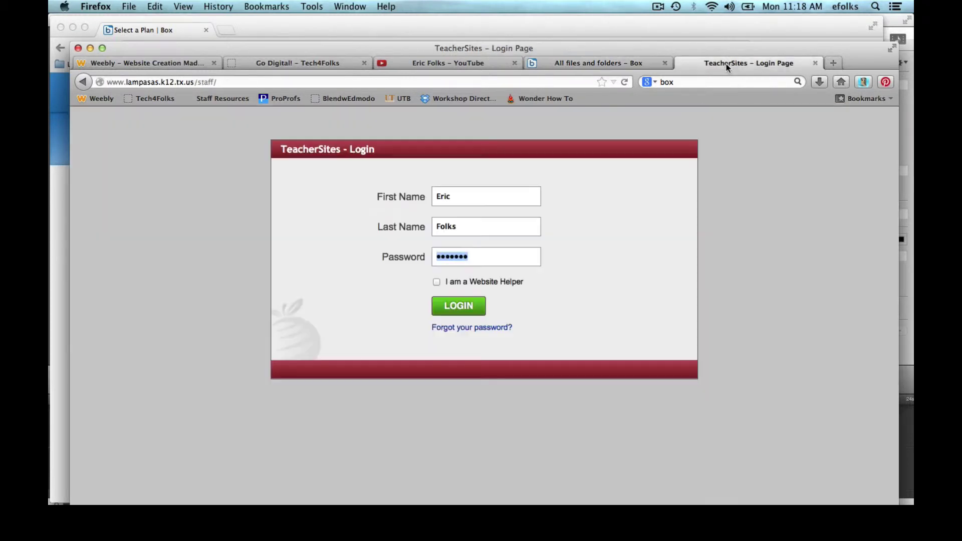
pyautogui.press('Return')
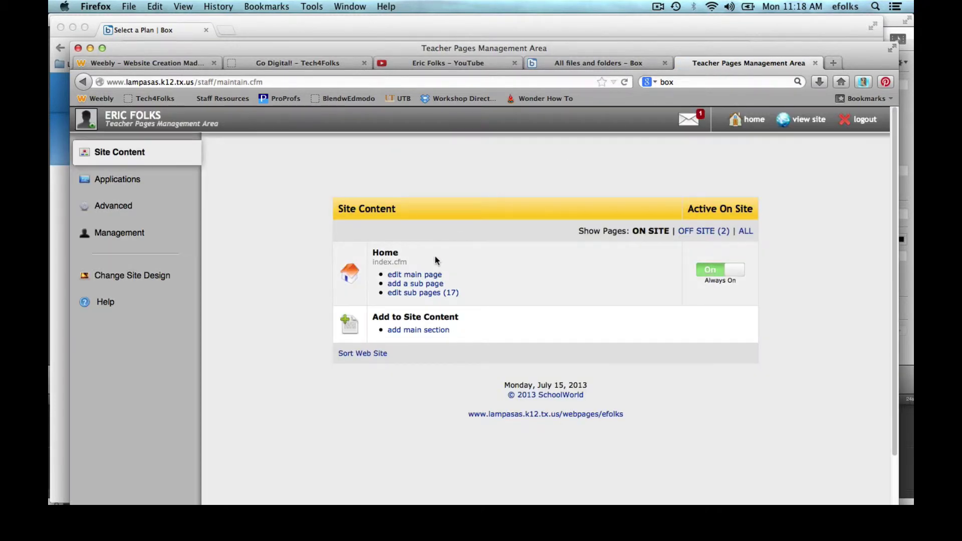
pyautogui.click(426, 283)
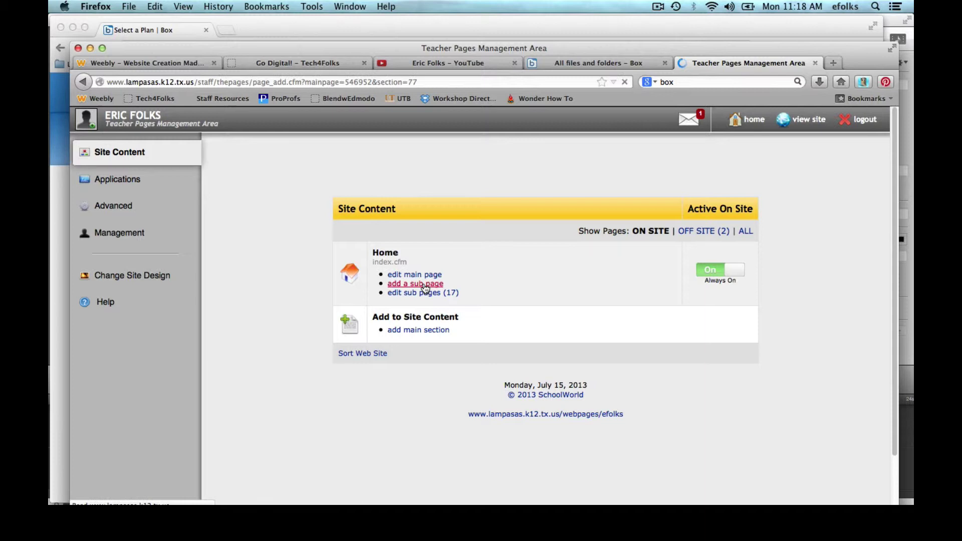
pyautogui.write('BOX test')
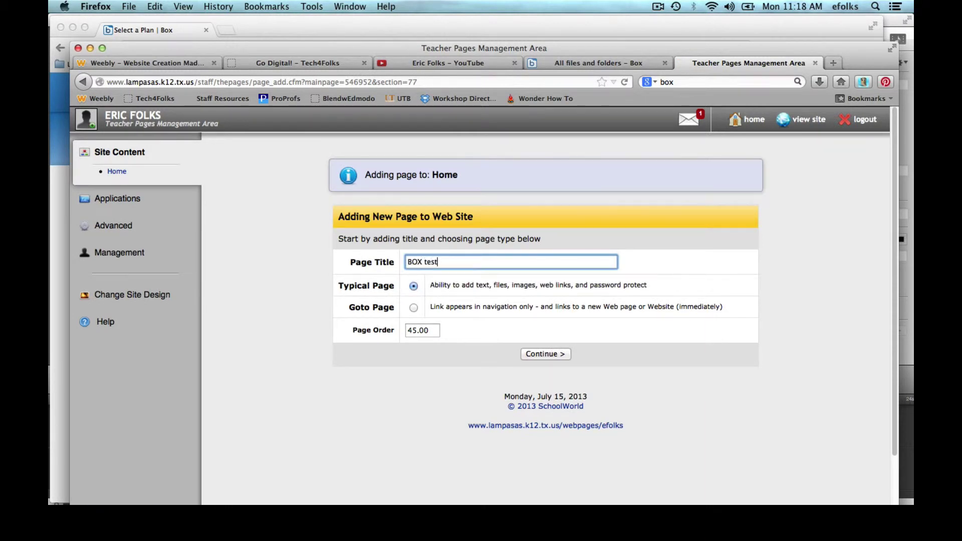
pyautogui.click(545, 353)
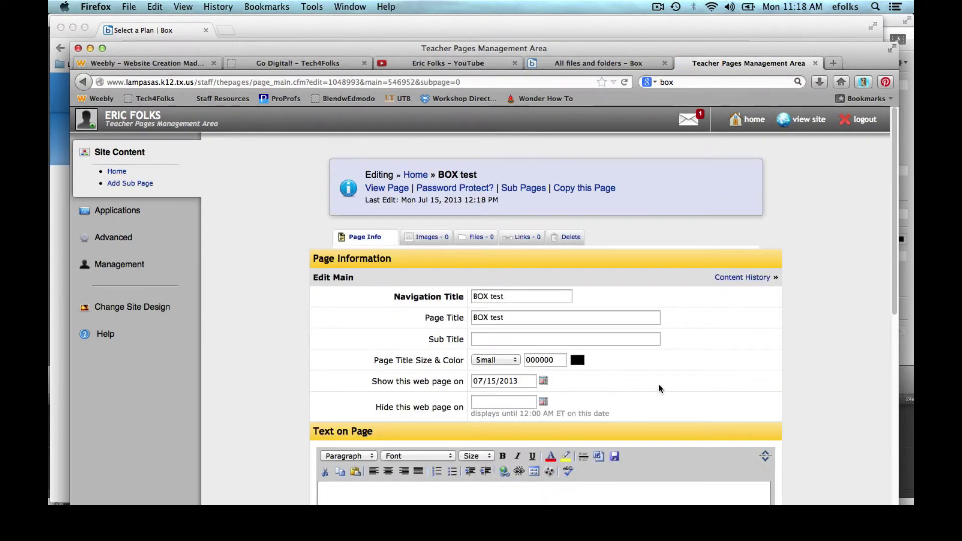
pyautogui.scroll(-10, 659, 385)
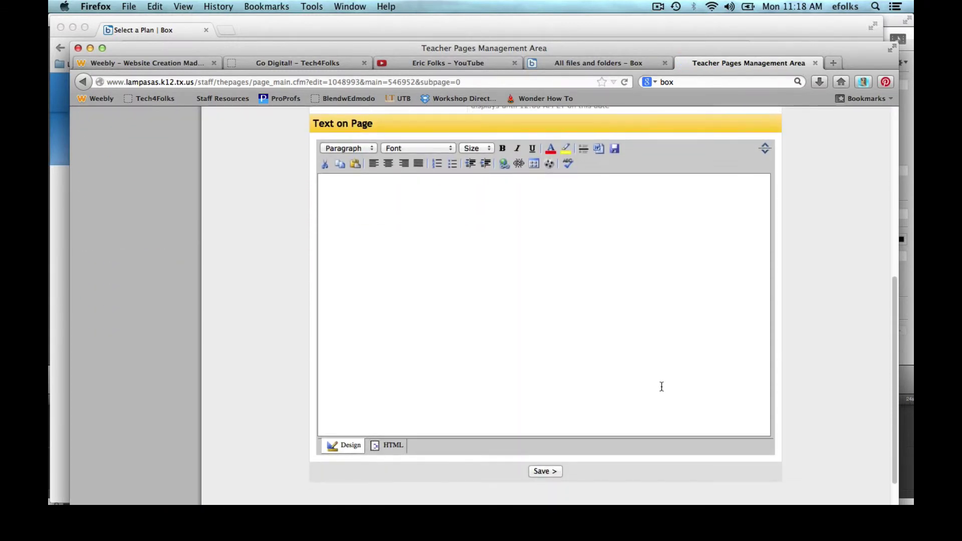
# Paste the Box iframe code into the page text's HTML view and save the BOX test page
pyautogui.click(388, 446)
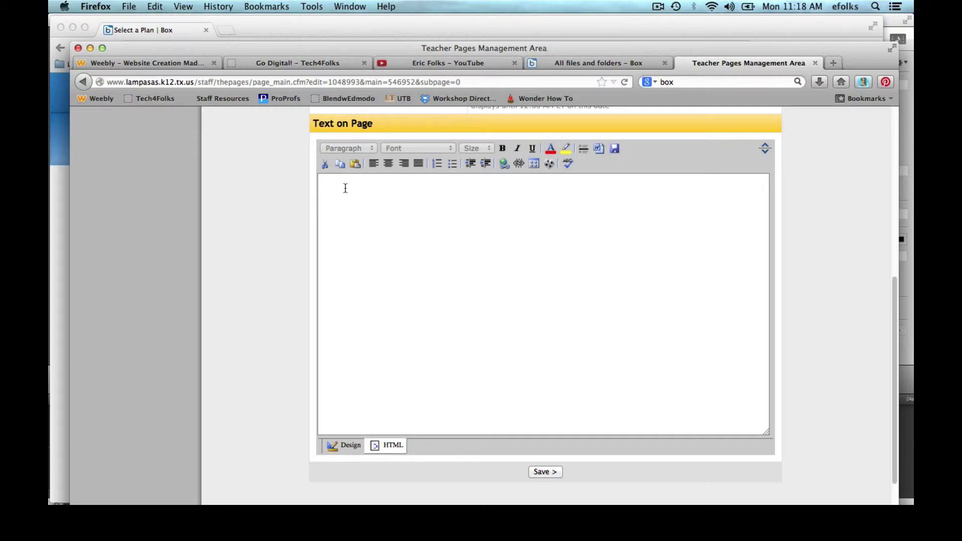
pyautogui.press('super+v')
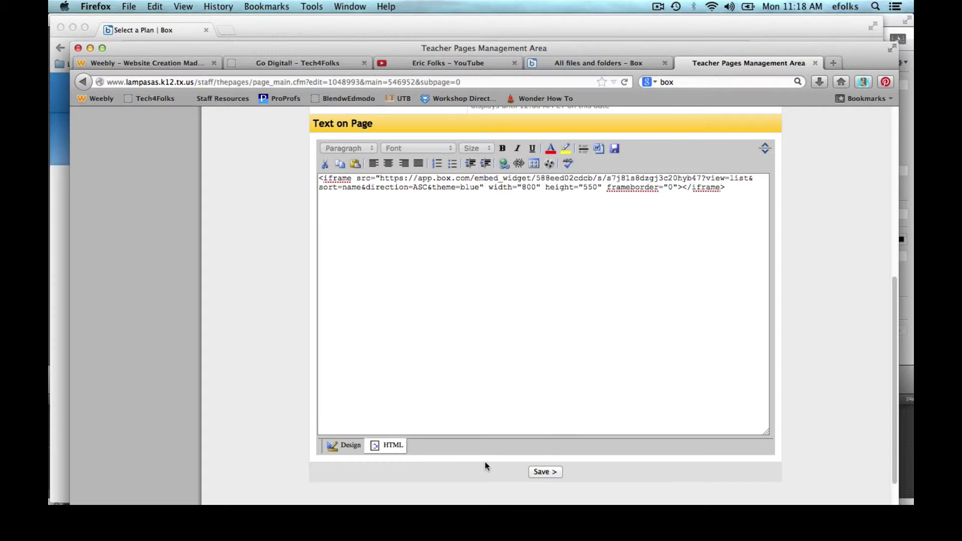
pyautogui.moveTo(417, 436); pyautogui.dragTo(335, 459)
pyautogui.click(334, 455)
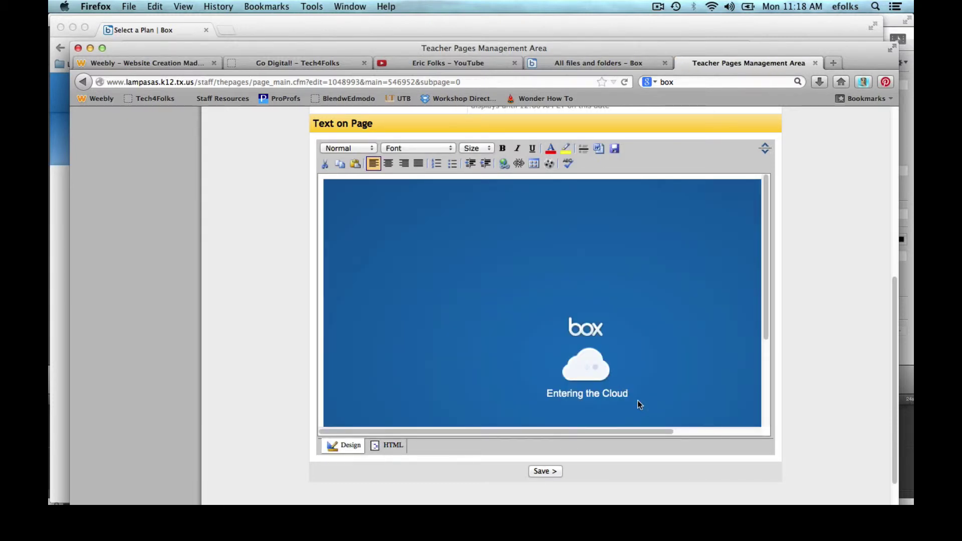
pyautogui.click(549, 471)
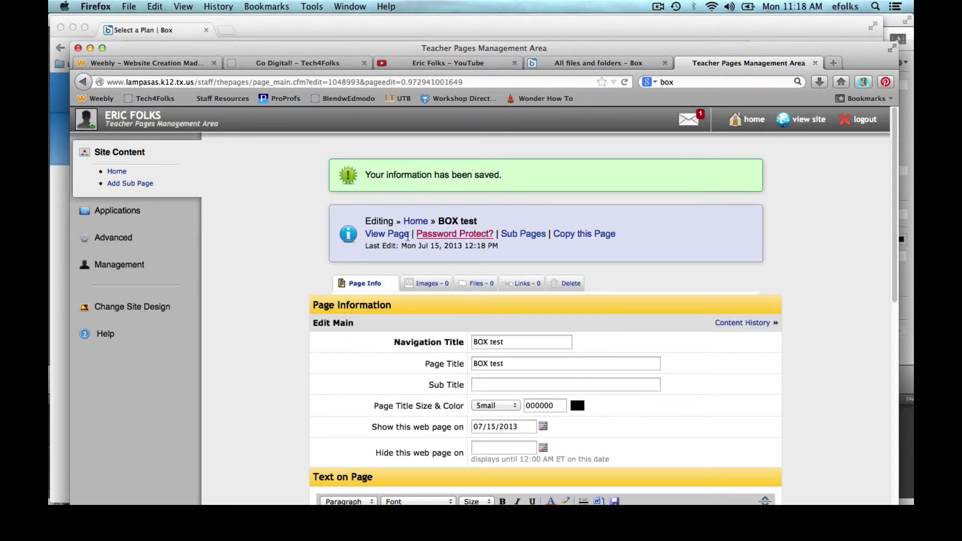
# View the published BOX test page with the embedded _TEST files, then return to Box
pyautogui.click(391, 235)
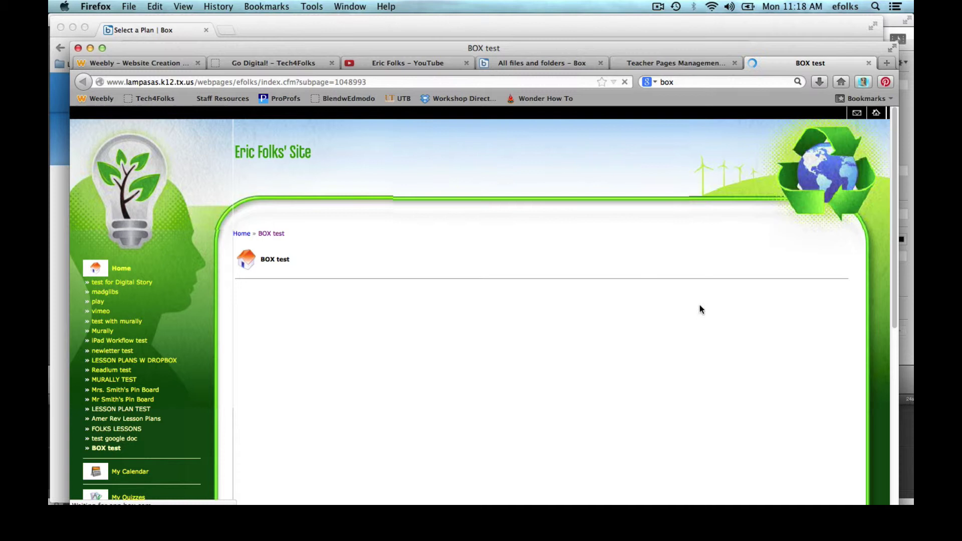
pyautogui.scroll(-2, 808, 336)
pyautogui.scroll(-5, 808, 333)
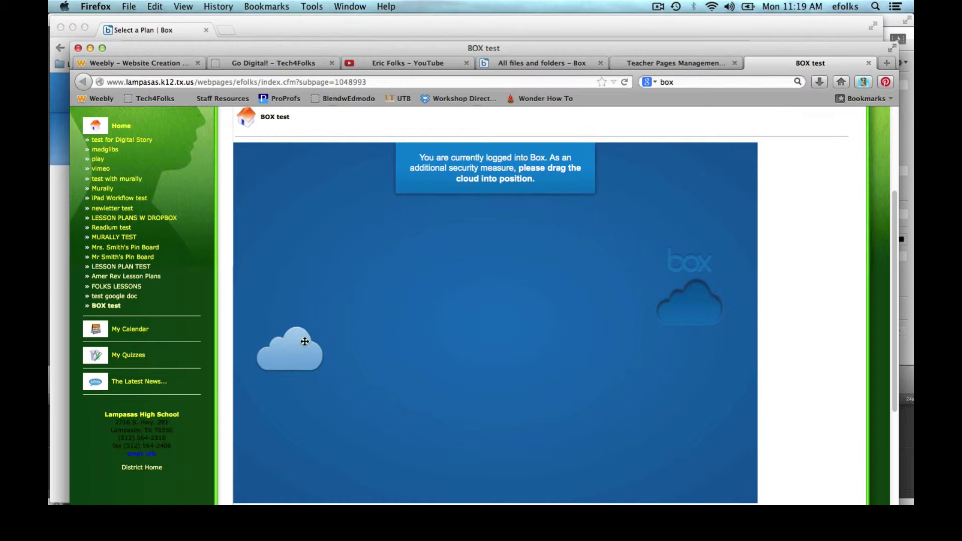
pyautogui.moveTo(296, 357); pyautogui.dragTo(694, 308)
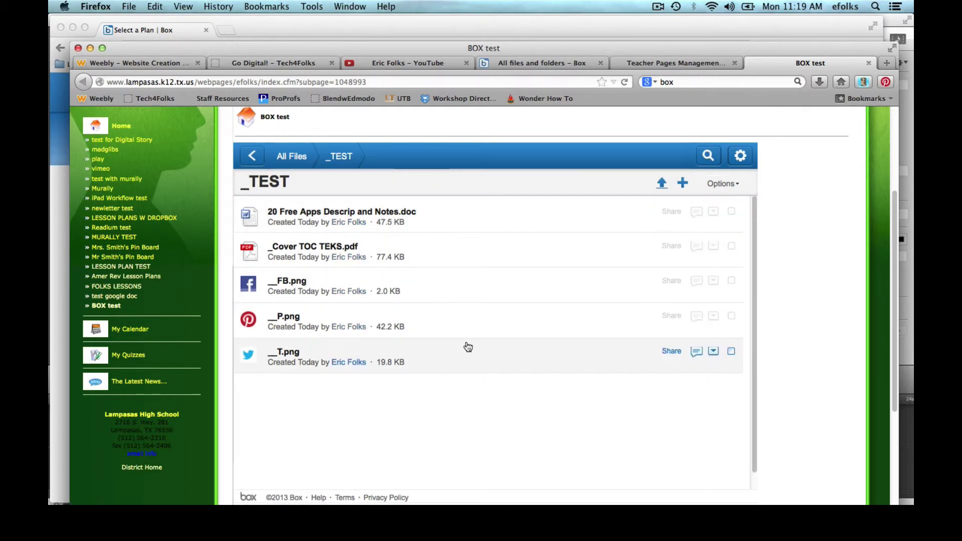
pyautogui.click(526, 61)
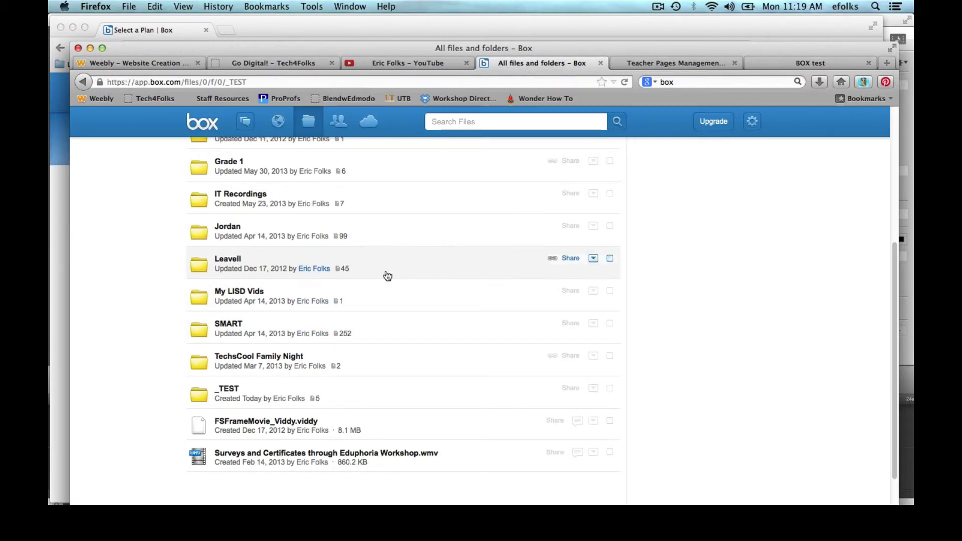
# Inside _TEST, create a new private folder named Images
pyautogui.click(228, 390)
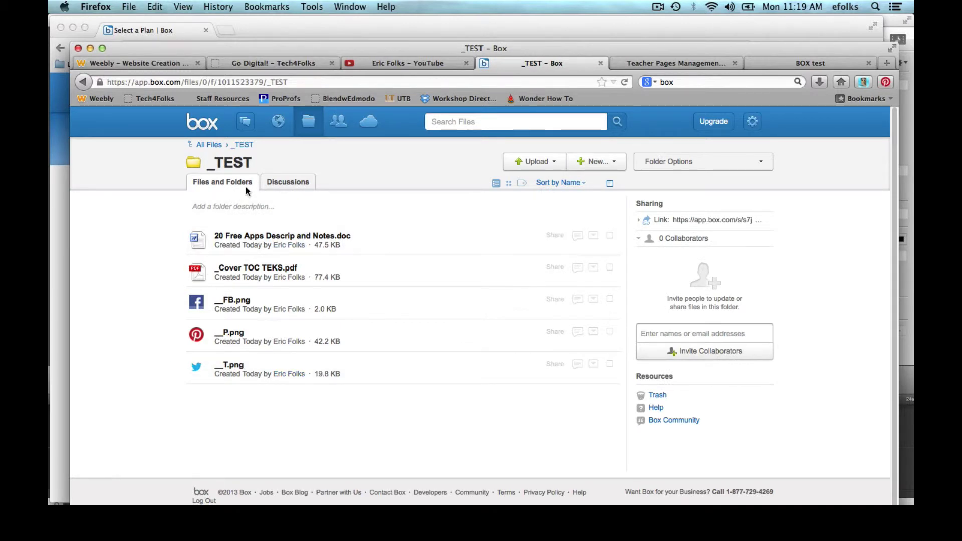
pyautogui.click(607, 168)
pyautogui.click(601, 180)
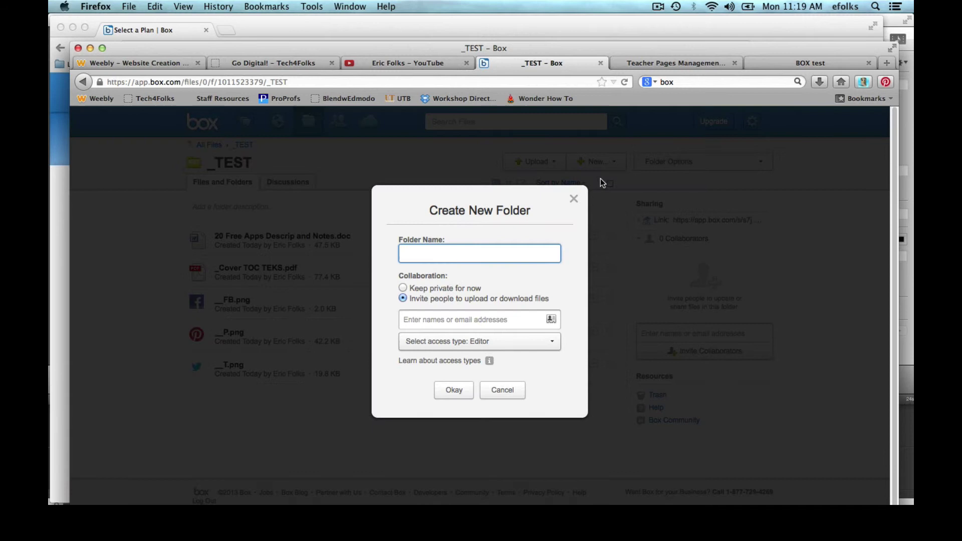
pyautogui.write('Images')
pyautogui.click(403, 288)
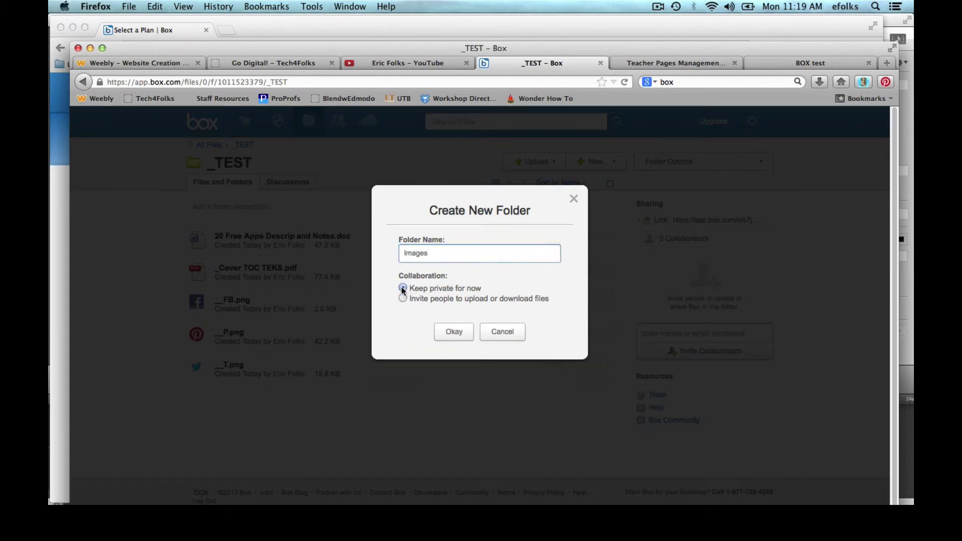
pyautogui.click(455, 339)
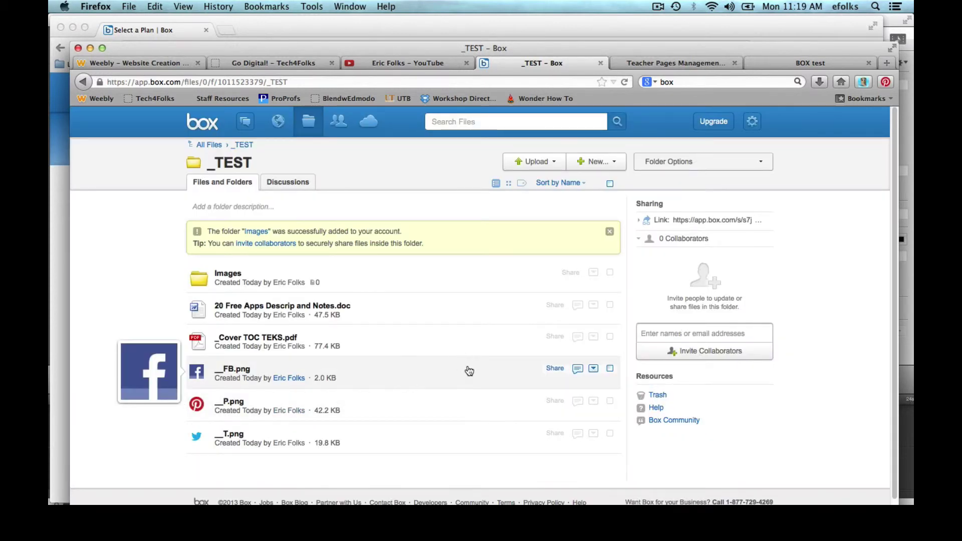
# Drag __FB.png, __P.png and __T.png into the Images folder
pyautogui.moveTo(458, 377); pyautogui.dragTo(296, 279)
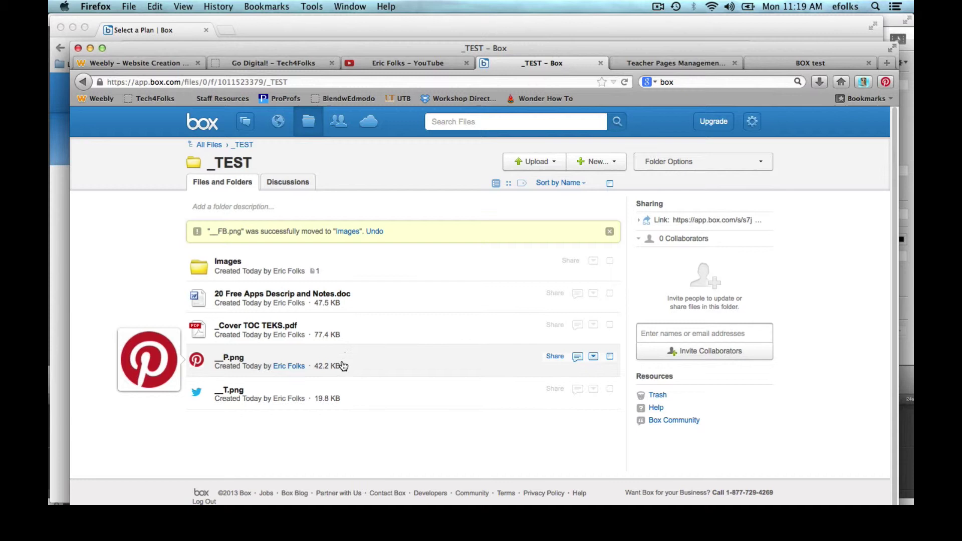
pyautogui.moveTo(343, 367); pyautogui.dragTo(231, 267)
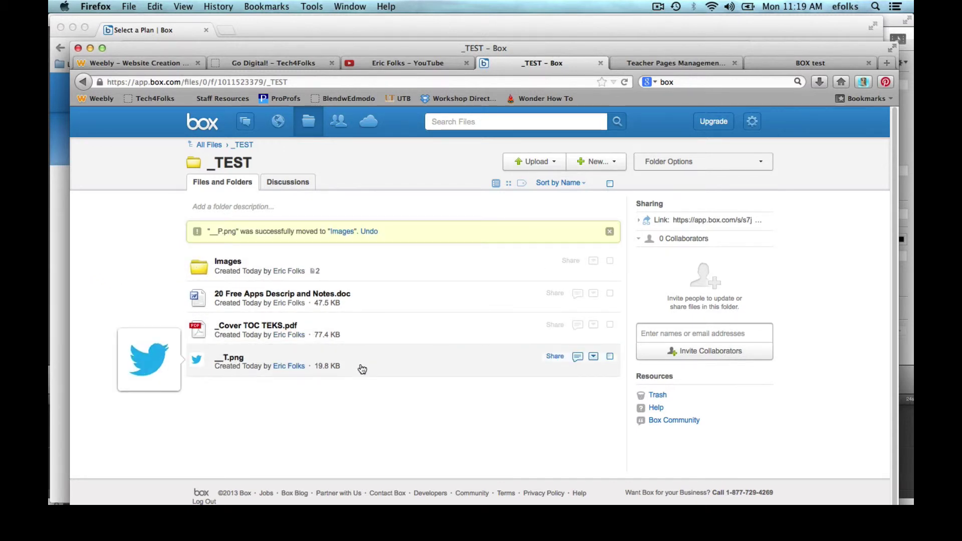
pyautogui.moveTo(360, 366); pyautogui.dragTo(246, 269)
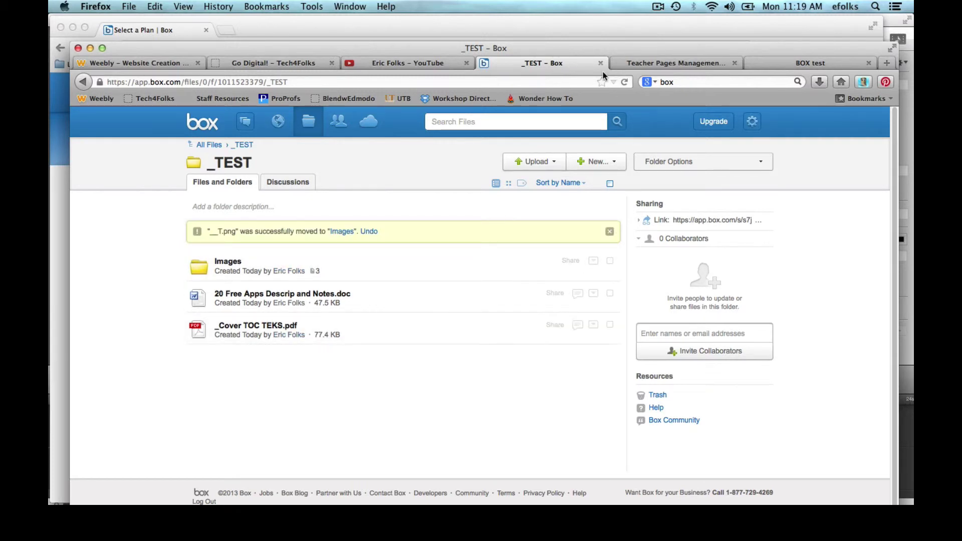
# Reload the BOX test page and pass Box's security check so Images appears in _TEST
pyautogui.click(778, 64)
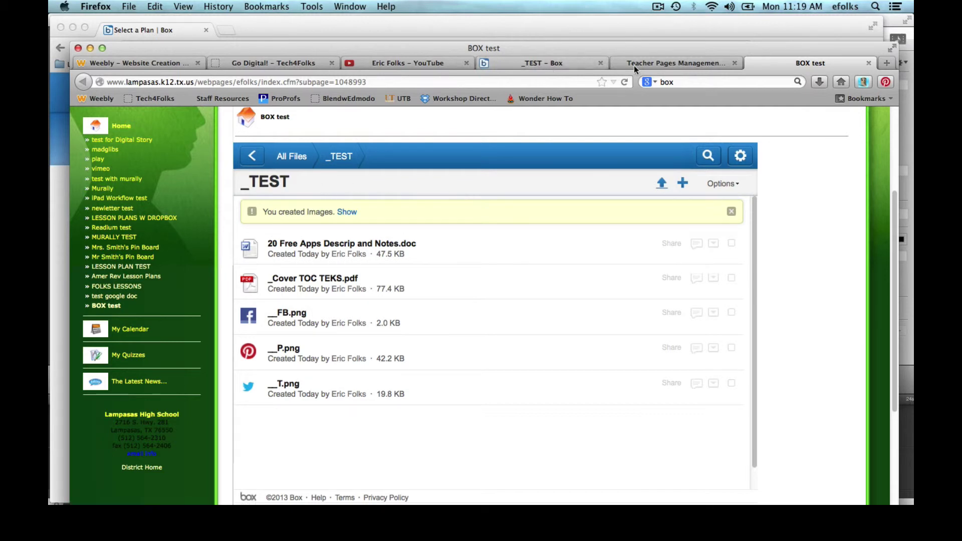
pyautogui.click(626, 82)
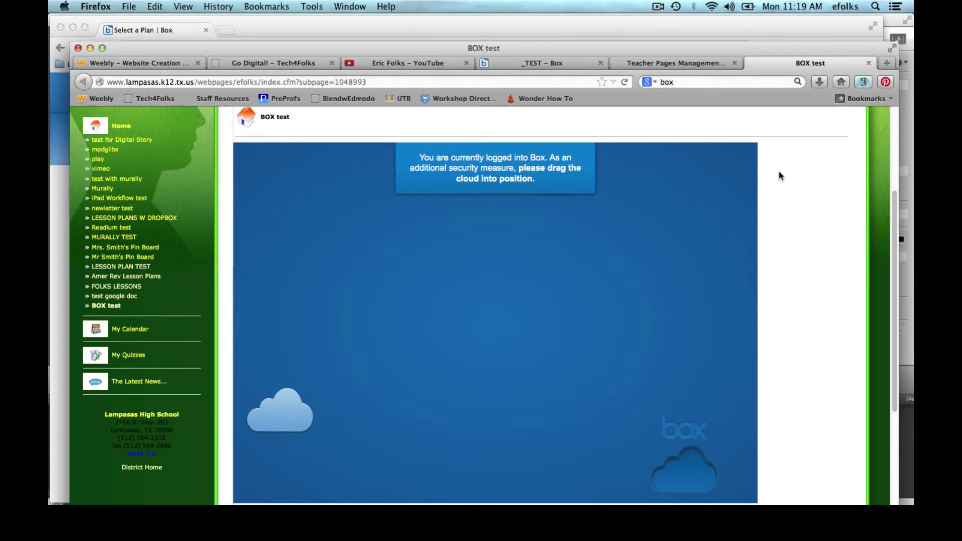
pyautogui.moveTo(283, 412); pyautogui.dragTo(686, 473)
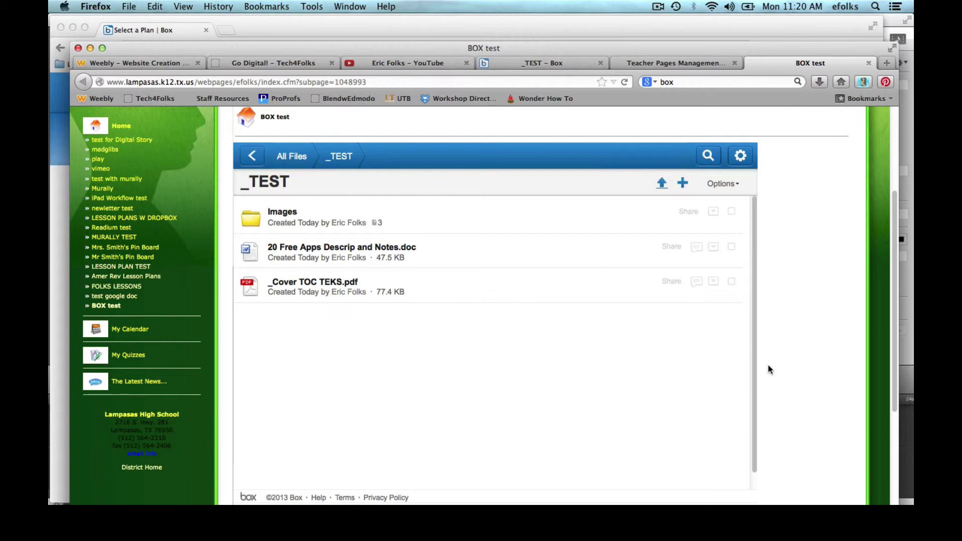
# Browse into the embedded Images folder and back to the _TEST listing, twice
pyautogui.click(281, 212)
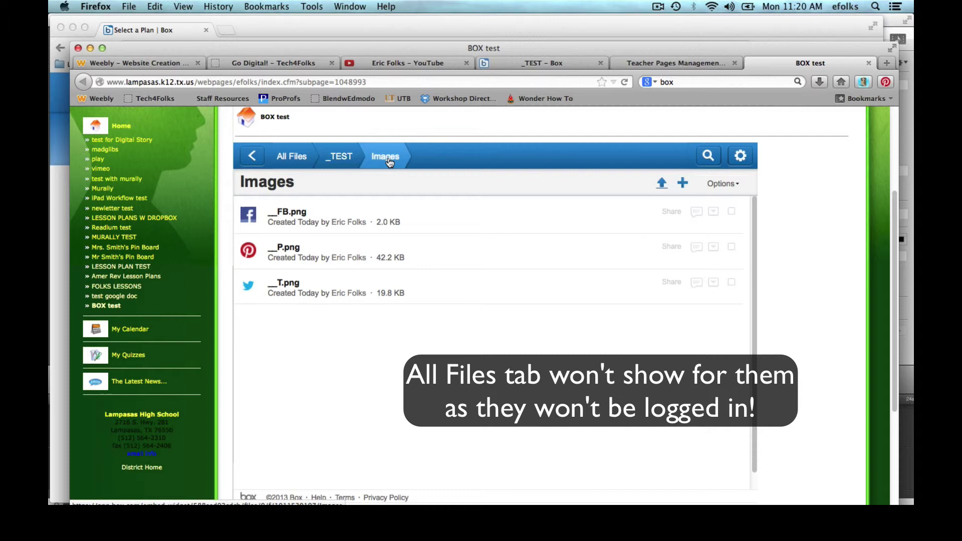
pyautogui.click(347, 163)
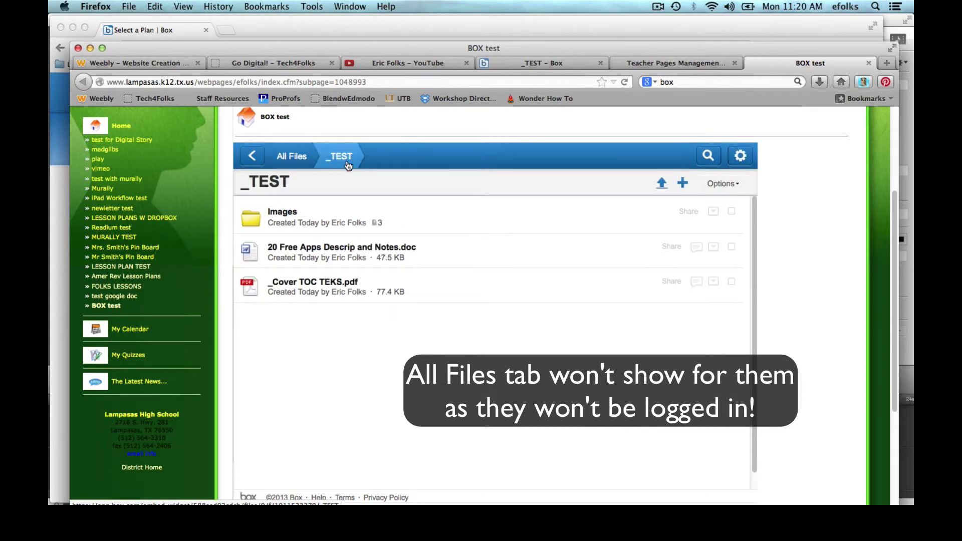
pyautogui.click(282, 212)
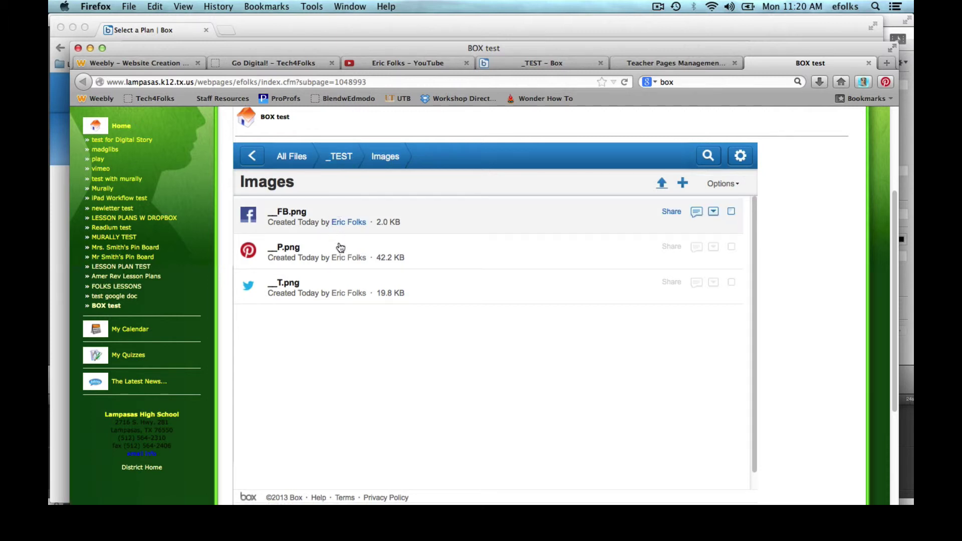
pyautogui.click(334, 163)
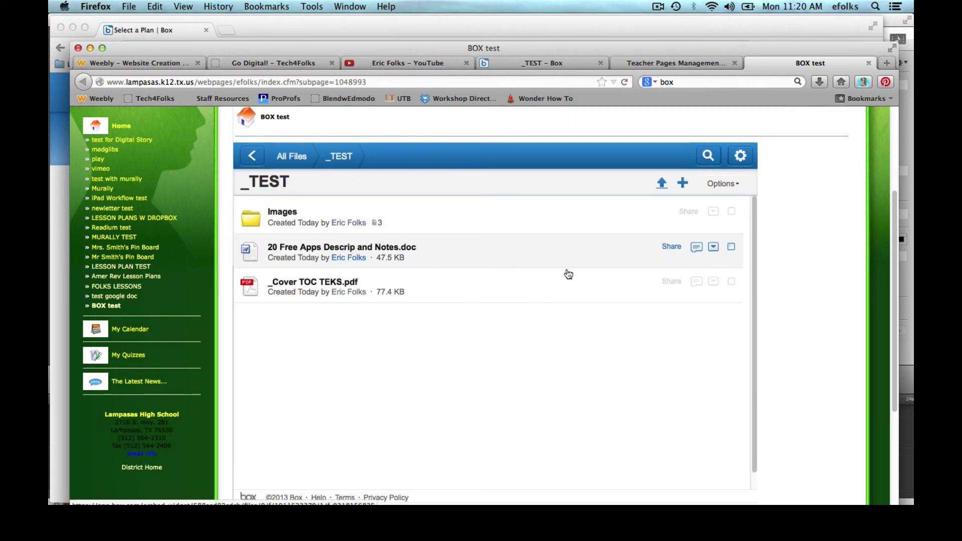
# Check the .doc file's action options and copy the BOX test page's web address
pyautogui.click(714, 247)
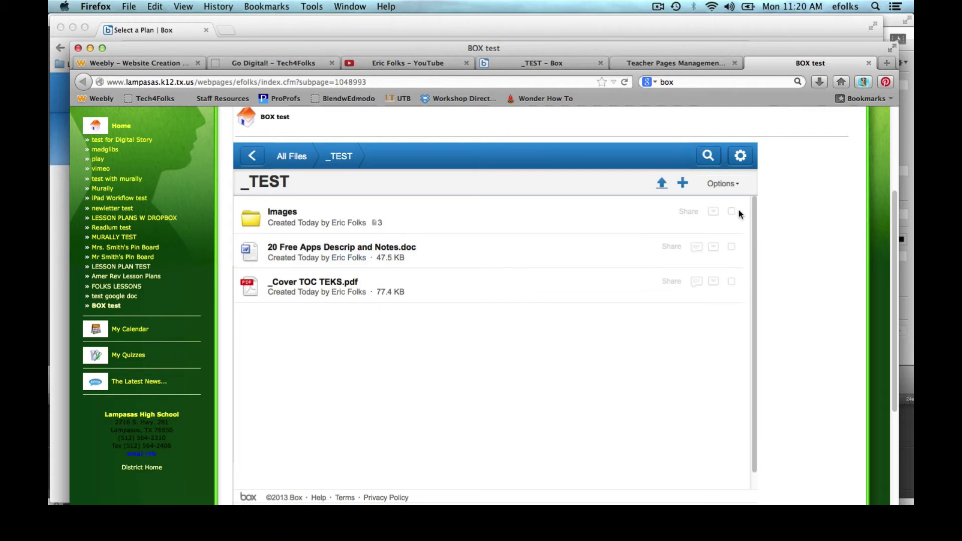
pyautogui.click(351, 82)
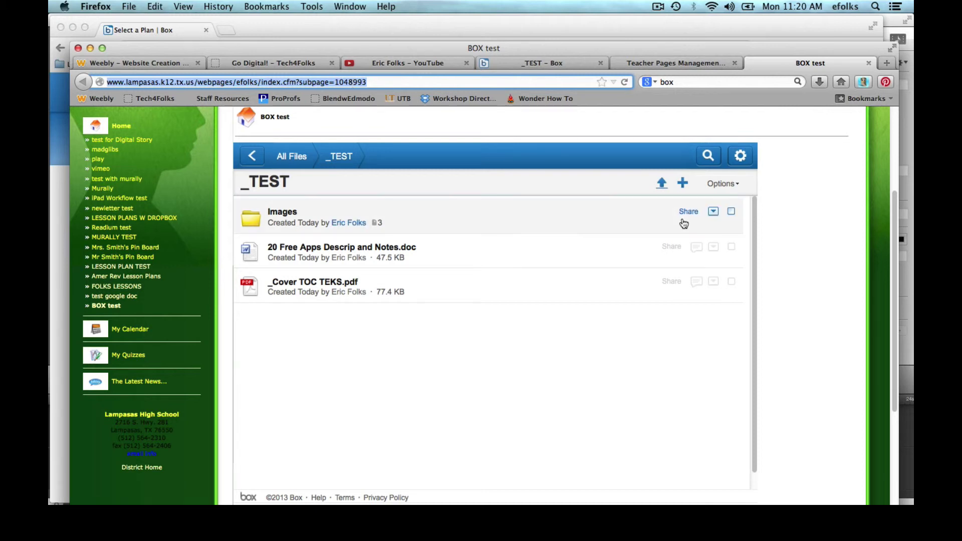
pyautogui.click(714, 252)
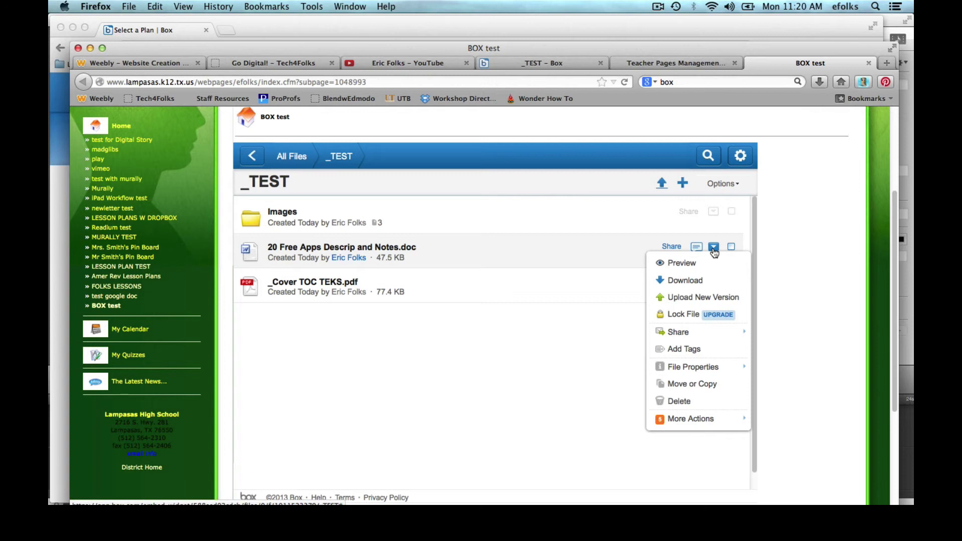
pyautogui.click(306, 82)
pyautogui.press('super+c')
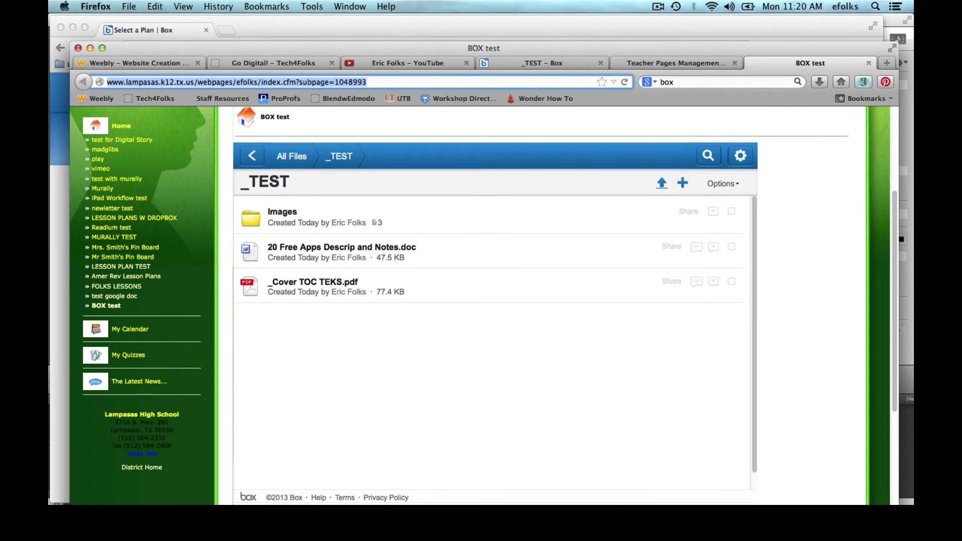
# Load the copied BOX test page address in a new Chrome tab and scroll to the embed
pyautogui.click(350, 497)
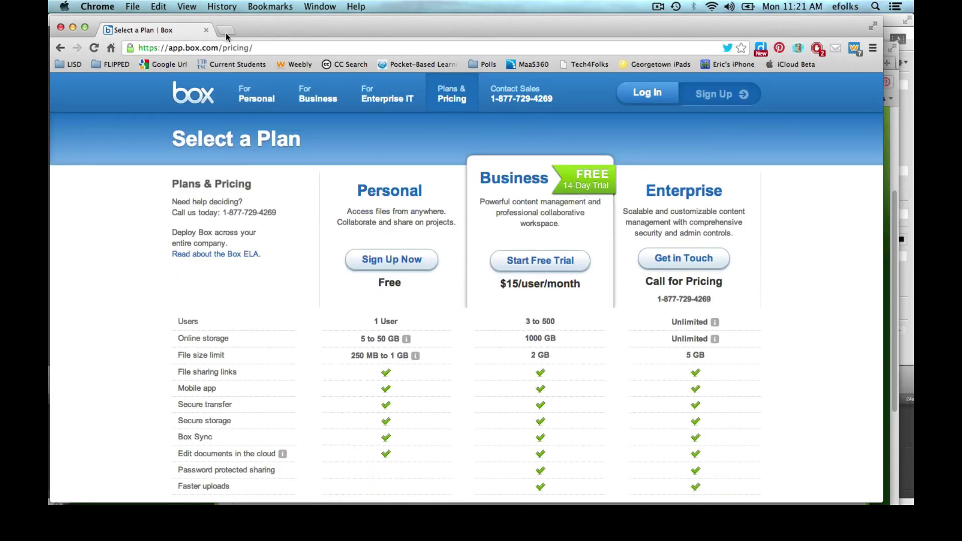
pyautogui.click(225, 31)
pyautogui.press('super+v')
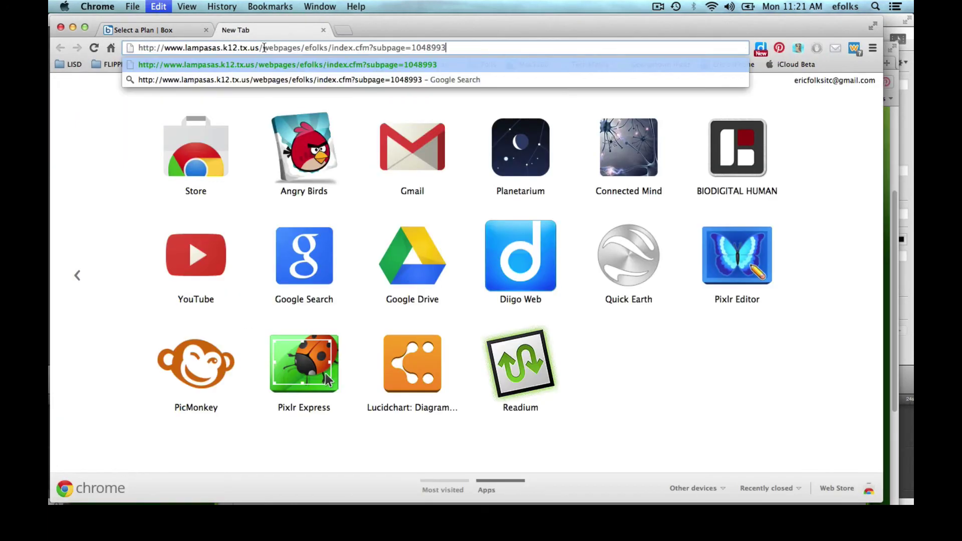
pyautogui.press('Return')
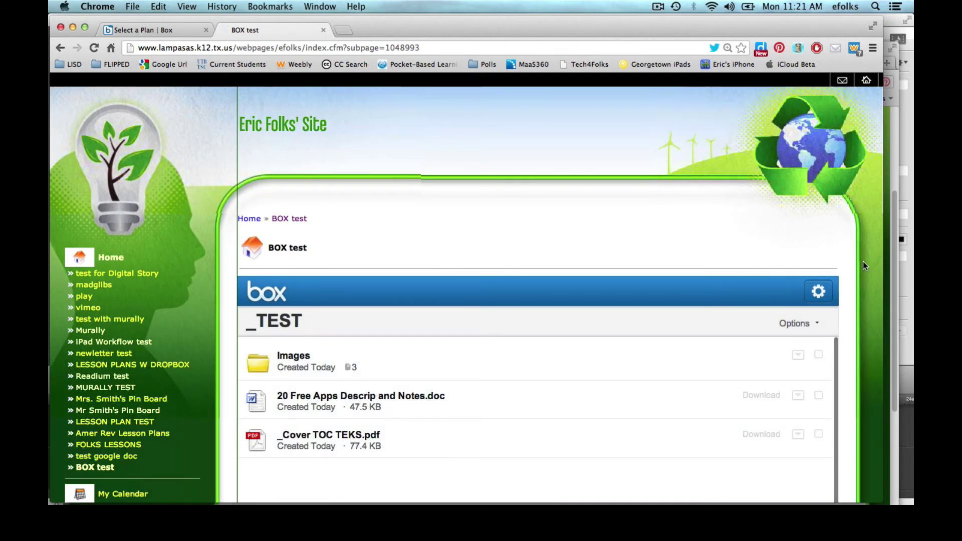
pyautogui.scroll(-5, 854, 255)
pyautogui.scroll(-1, 855, 256)
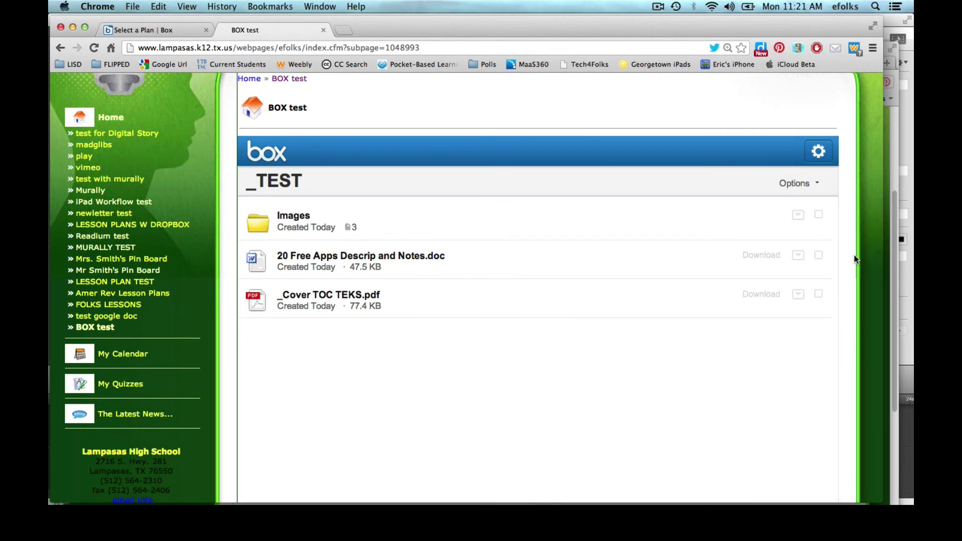
# As a visitor, check download options for the .doc, PDF and __FB.png inside Images
pyautogui.click(799, 257)
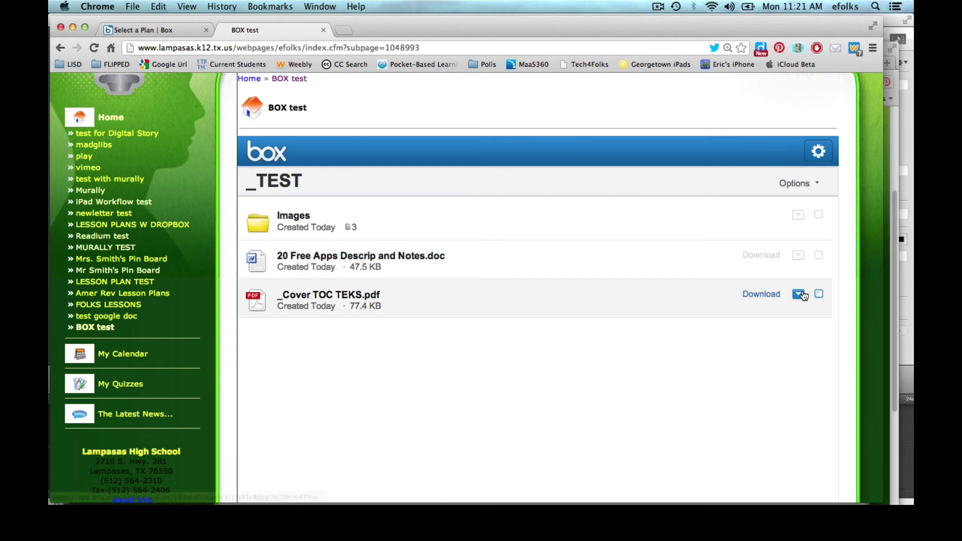
pyautogui.click(800, 295)
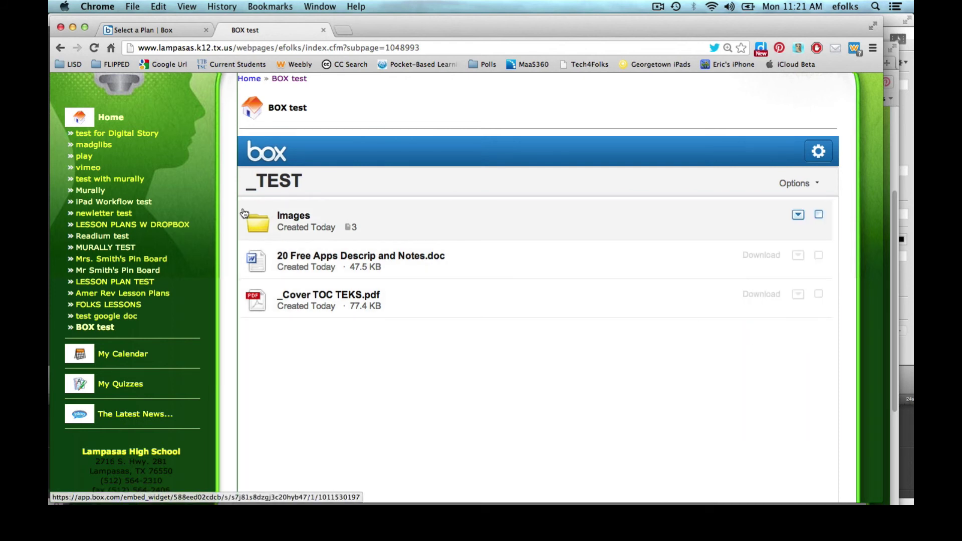
pyautogui.click(293, 221)
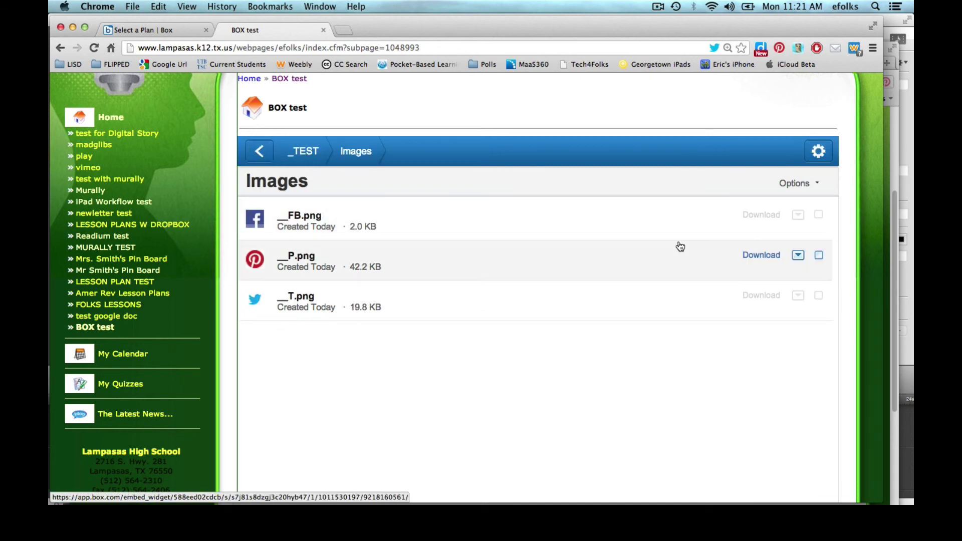
pyautogui.click(799, 218)
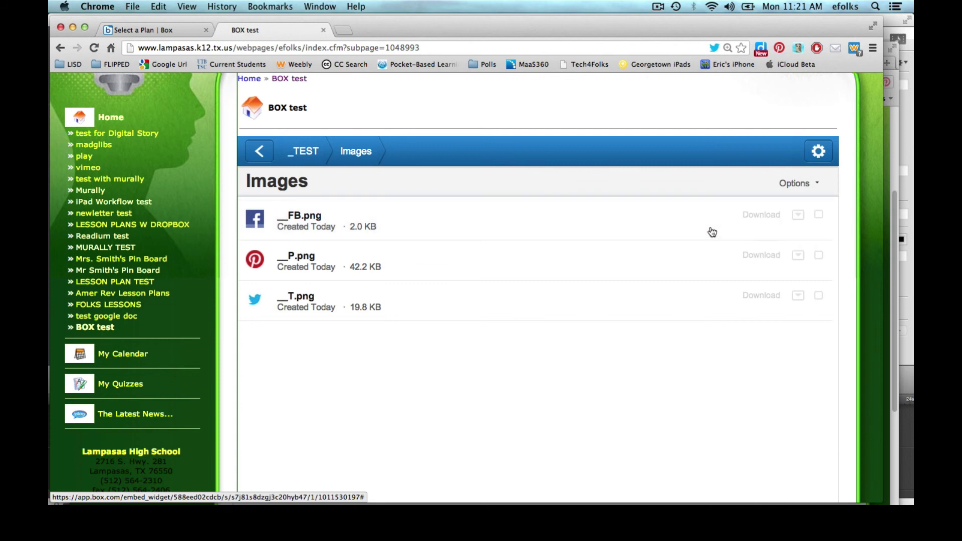
pyautogui.click(308, 161)
pyautogui.scroll(3, 530, 255)
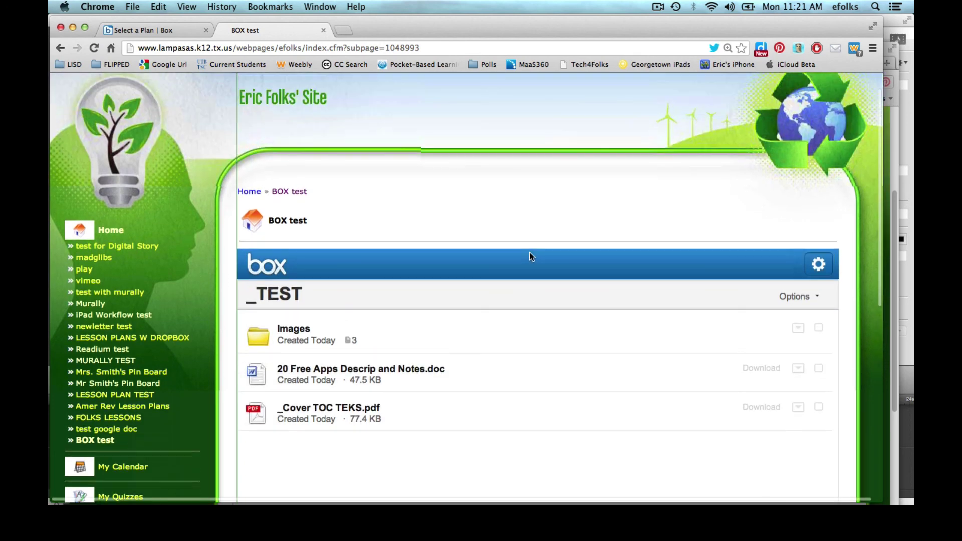
pyautogui.scroll(-2, 530, 256)
pyautogui.scroll(2, 531, 258)
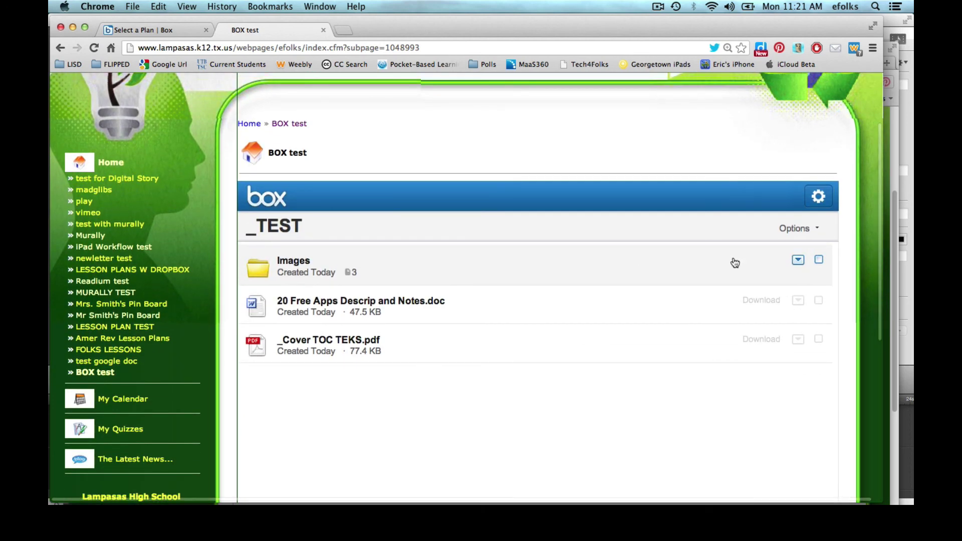